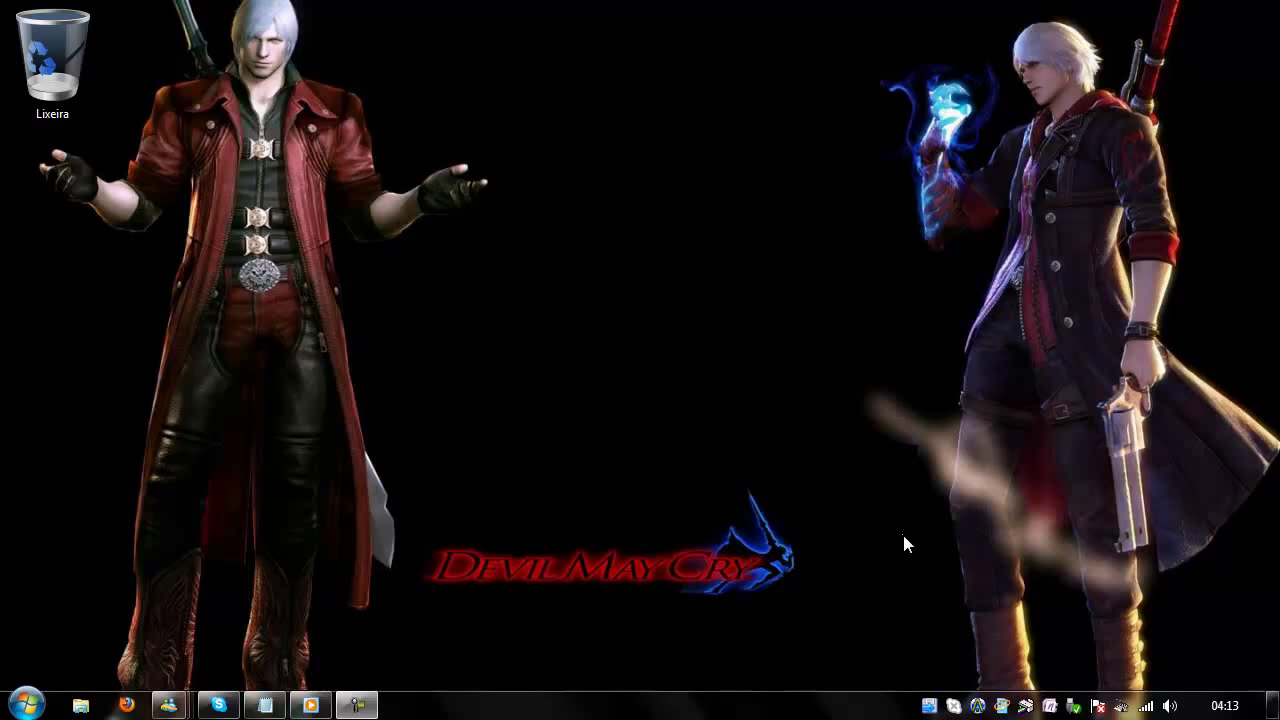
# Refresh the Windows desktop and bring the Notepad tutorial notes back to the front
pyautogui.rightClick(507, 363)
pyautogui.click(658, 428)
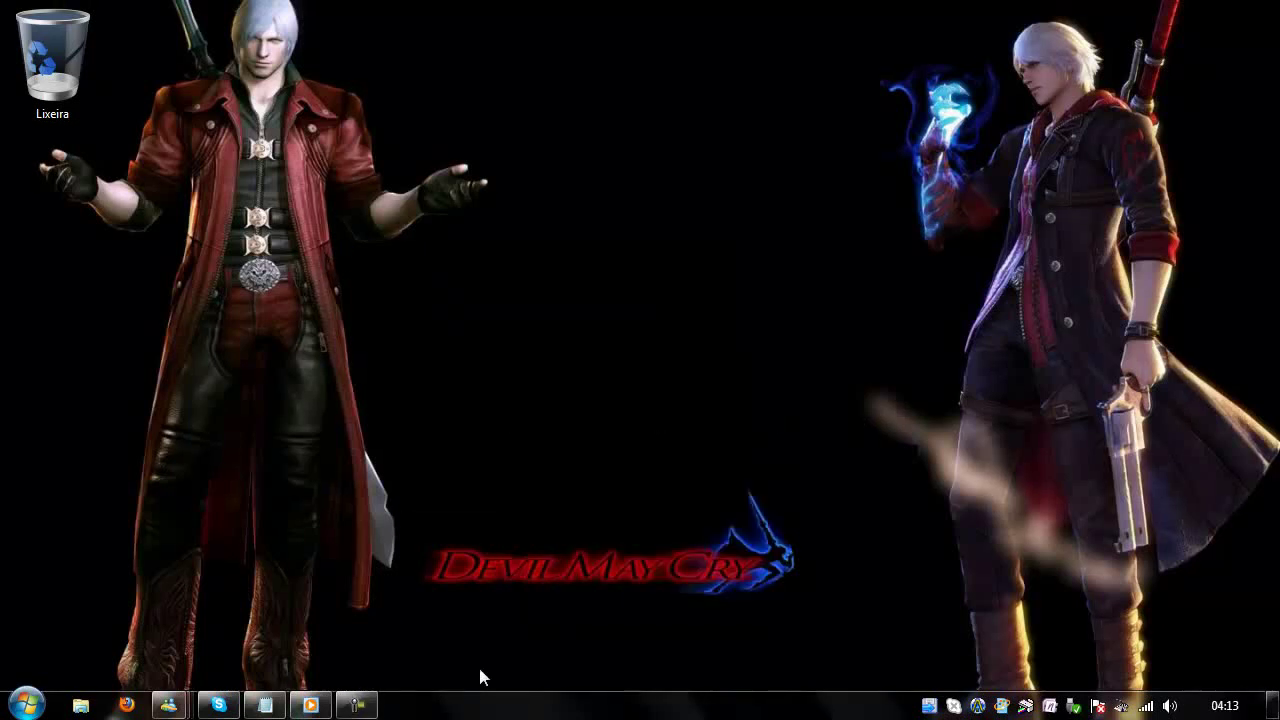
pyautogui.click(265, 705)
pyautogui.click(180, 195)
pyautogui.moveTo(12, 60); pyautogui.dragTo(316, 81)
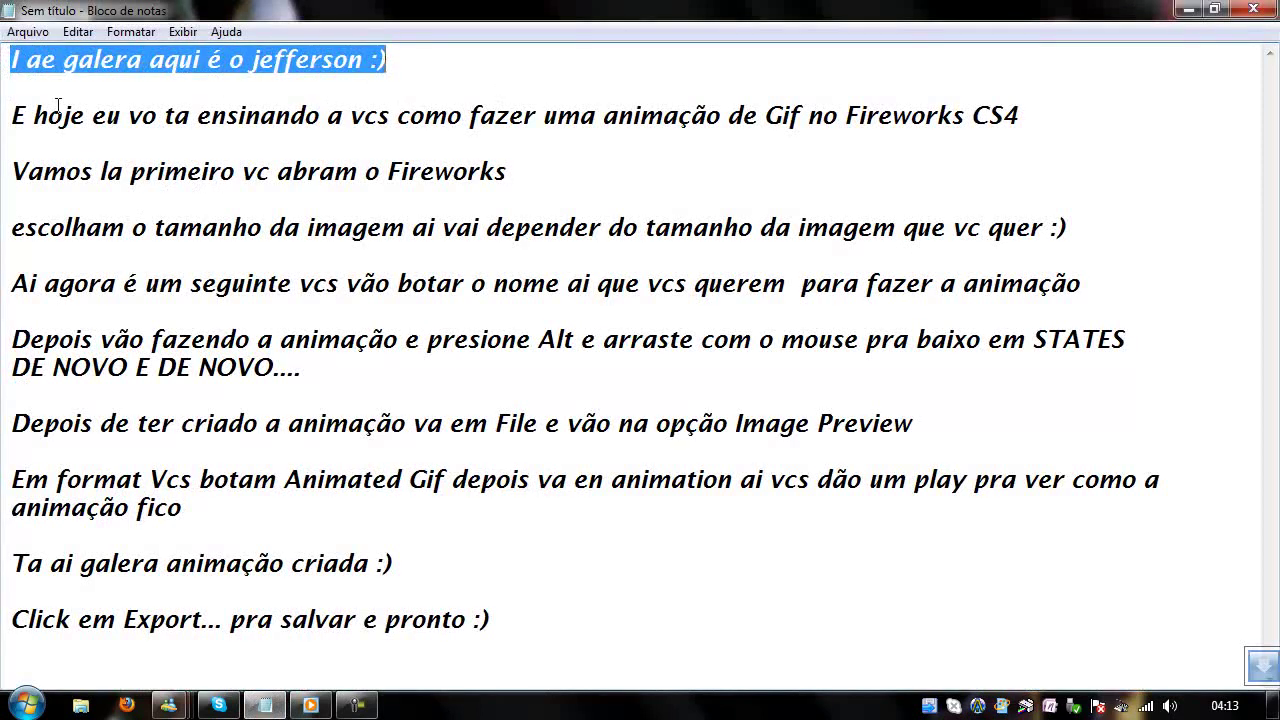
# Read the notes' opening lines, including the one on opening Fireworks, then minimize Notepad
pyautogui.click(7, 118)
pyautogui.moveTo(33, 118)
pyautogui.mouseDown()
pyautogui.moveTo(516, 118)
pyautogui.moveTo(755, 142)
pyautogui.mouseUp()
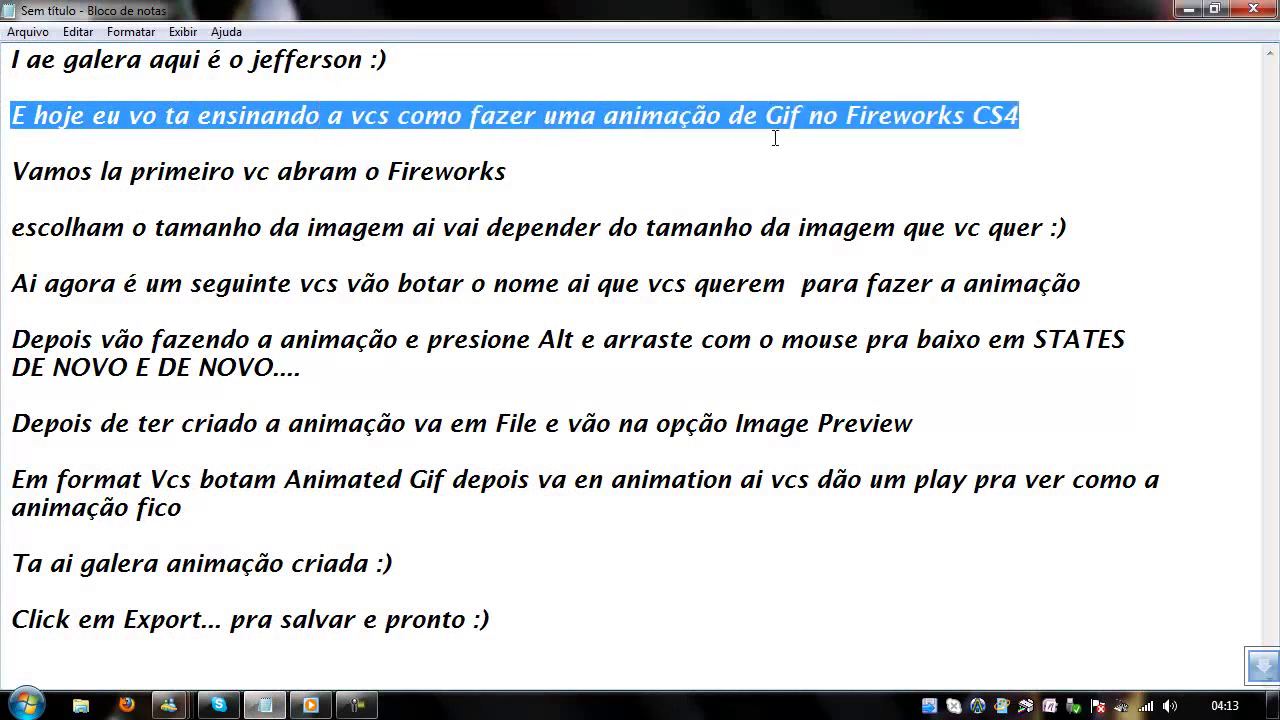
pyautogui.moveTo(14, 170); pyautogui.dragTo(516, 171)
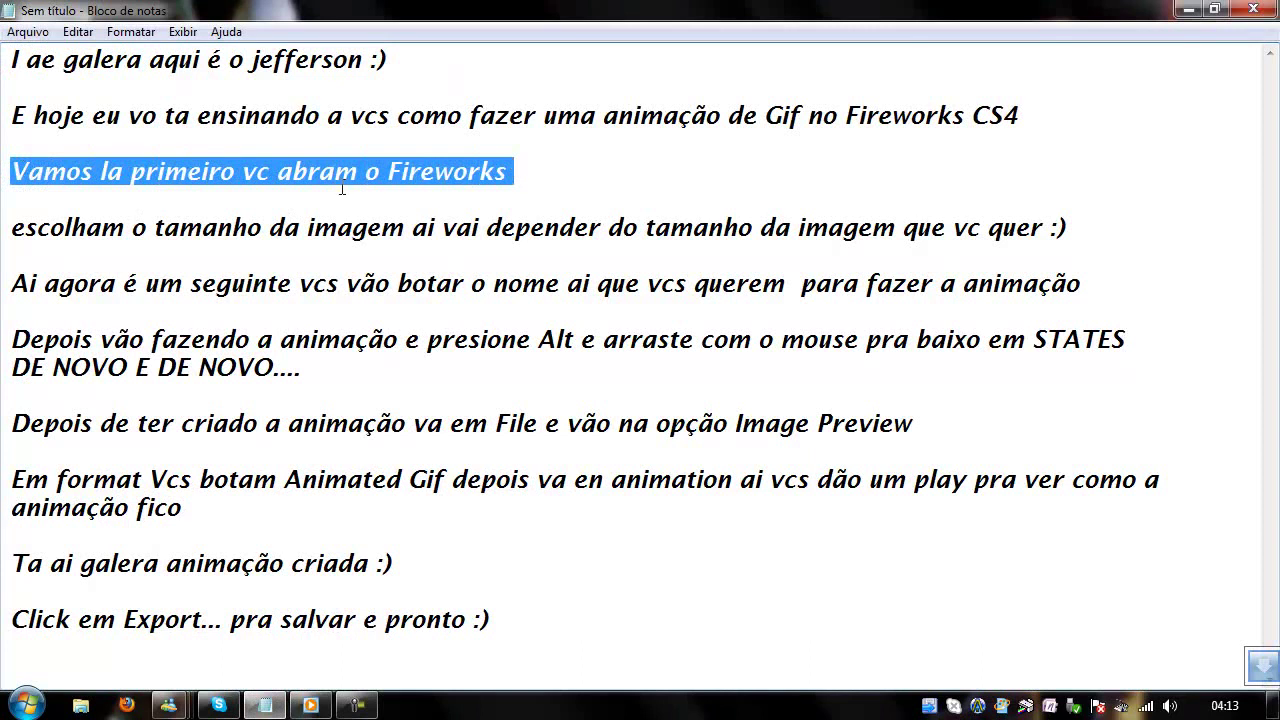
pyautogui.click(1190, 16)
pyautogui.rightClick(700, 177)
# Launch Adobe Fireworks CS4 from the Start menu
pyautogui.click(27, 705)
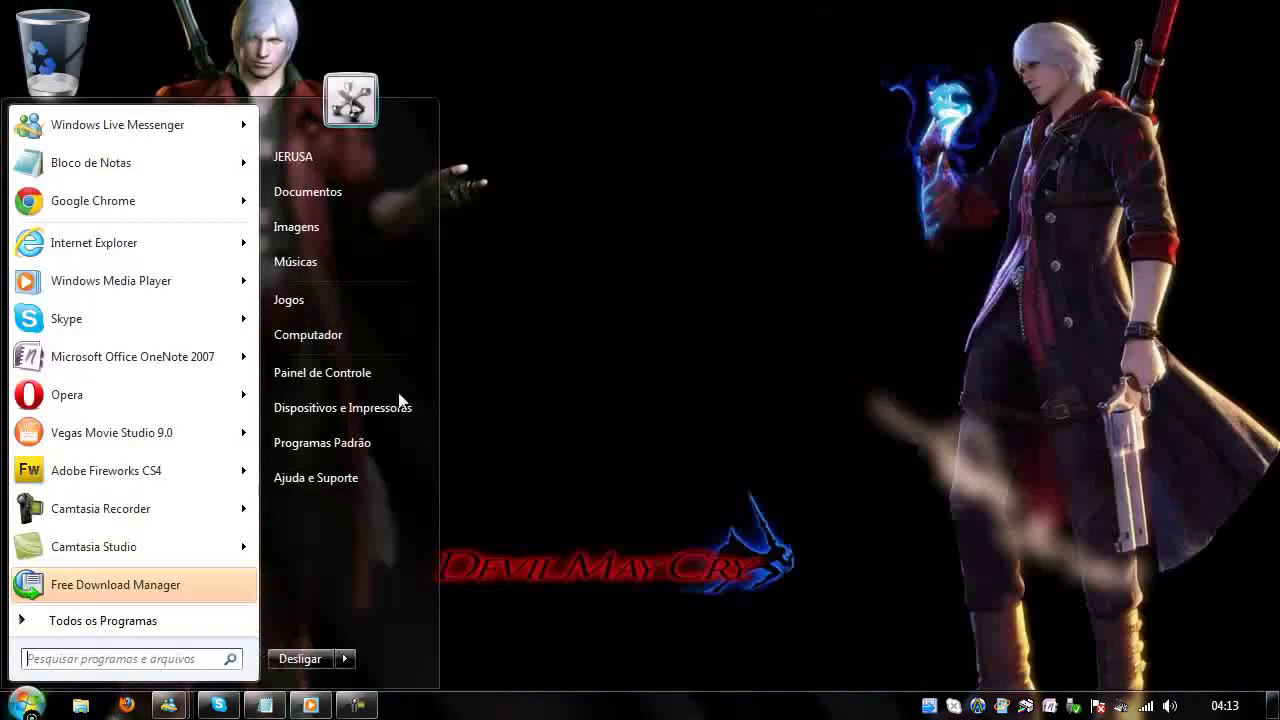
pyautogui.click(143, 472)
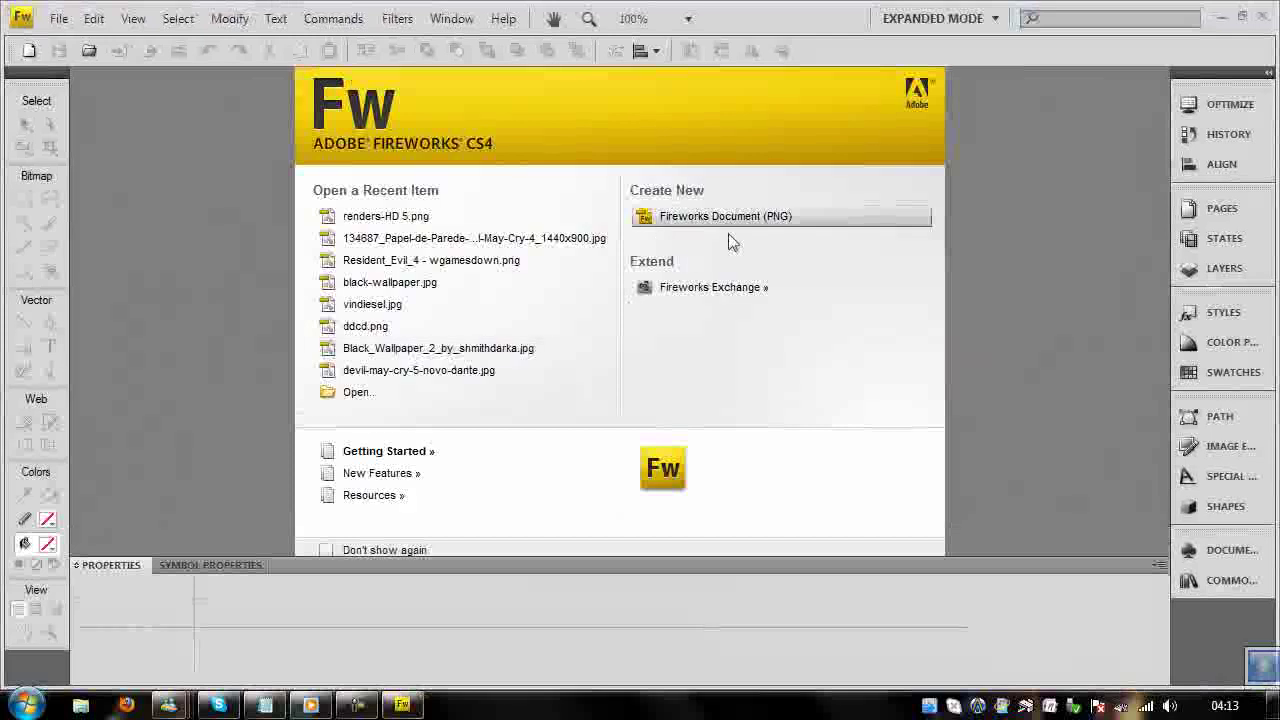
# Review the notes' line on choosing the image size, then return to Fireworks
pyautogui.click(265, 705)
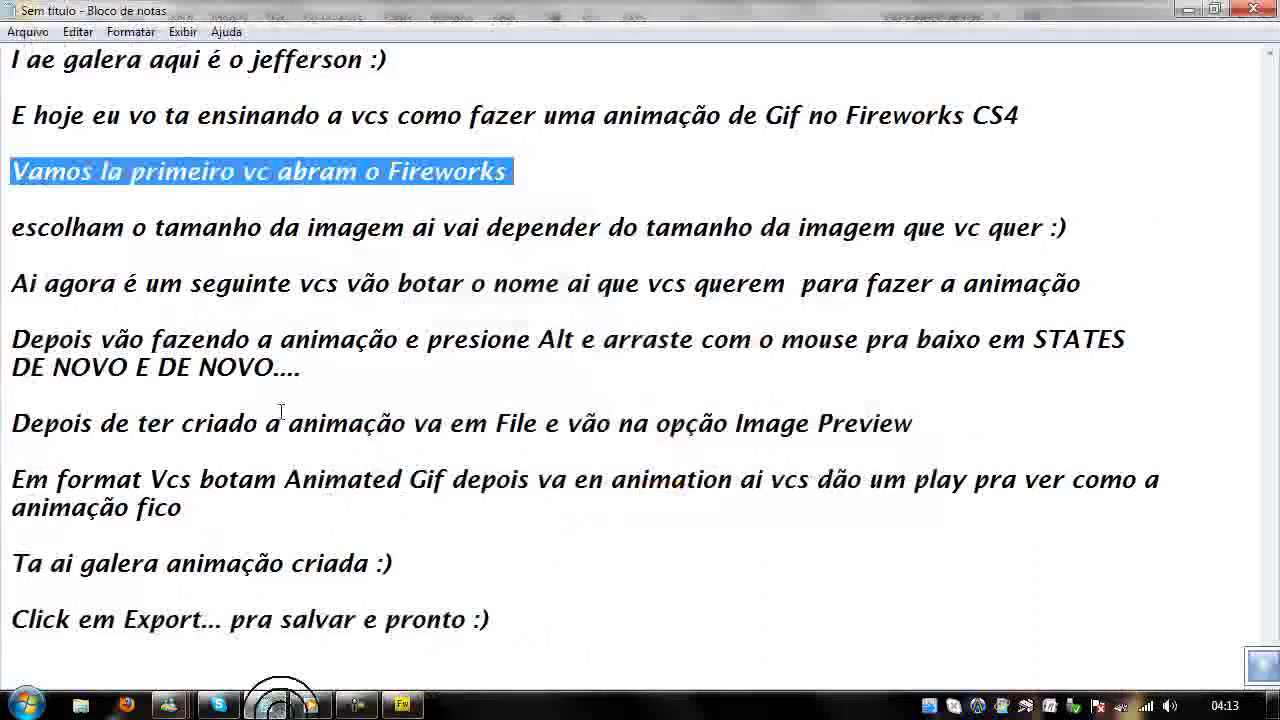
pyautogui.moveTo(12, 232)
pyautogui.mouseDown()
pyautogui.moveTo(330, 246)
pyautogui.moveTo(429, 230)
pyautogui.moveTo(1083, 229)
pyautogui.mouseUp()
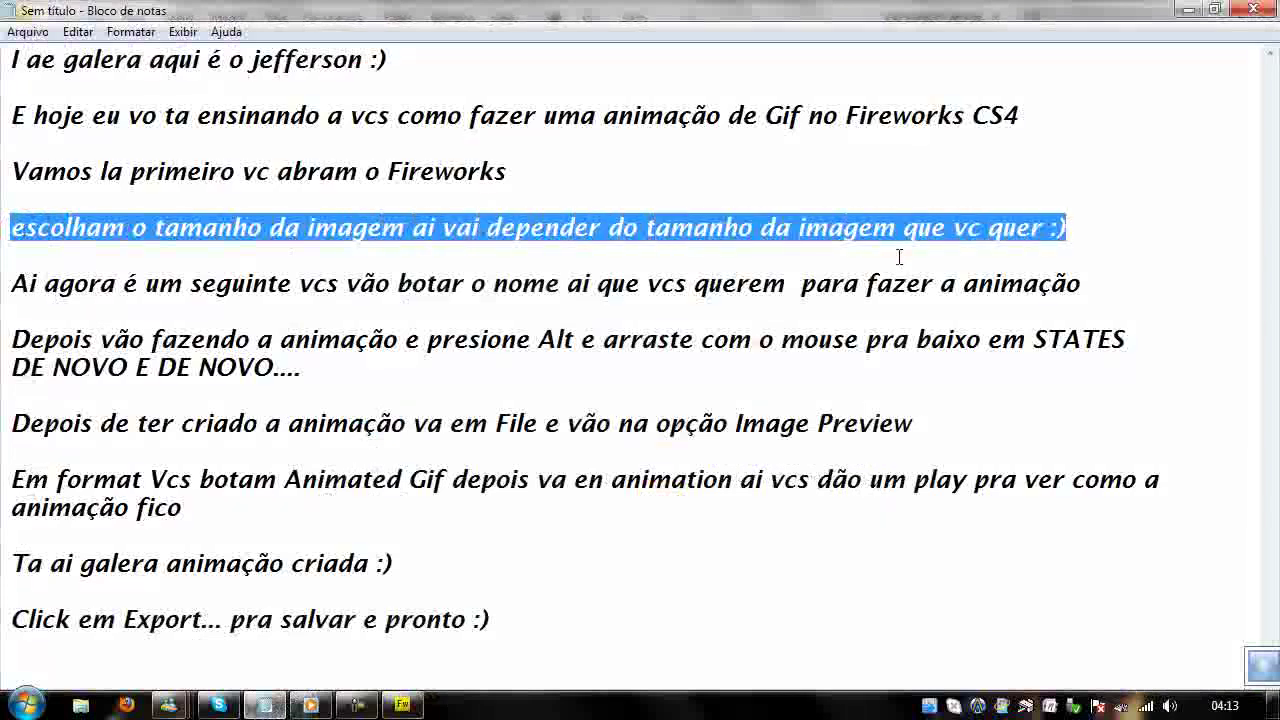
pyautogui.click(1184, 233)
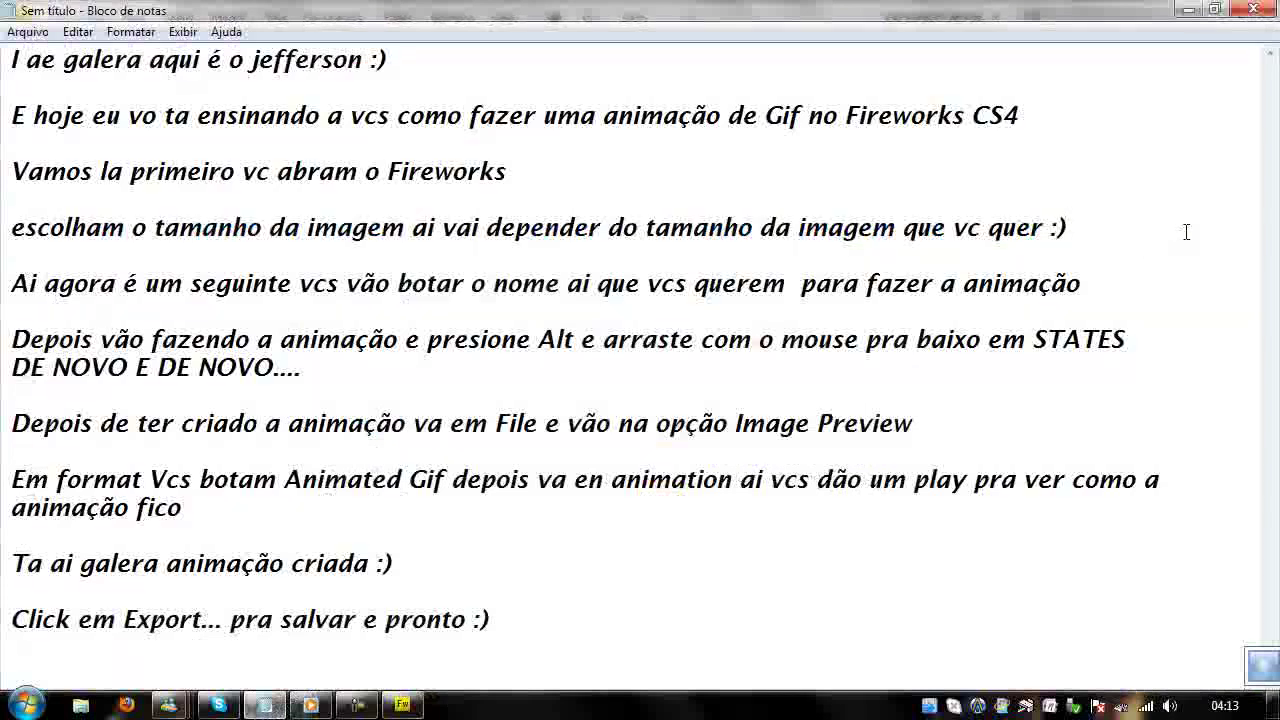
pyautogui.click(1189, 9)
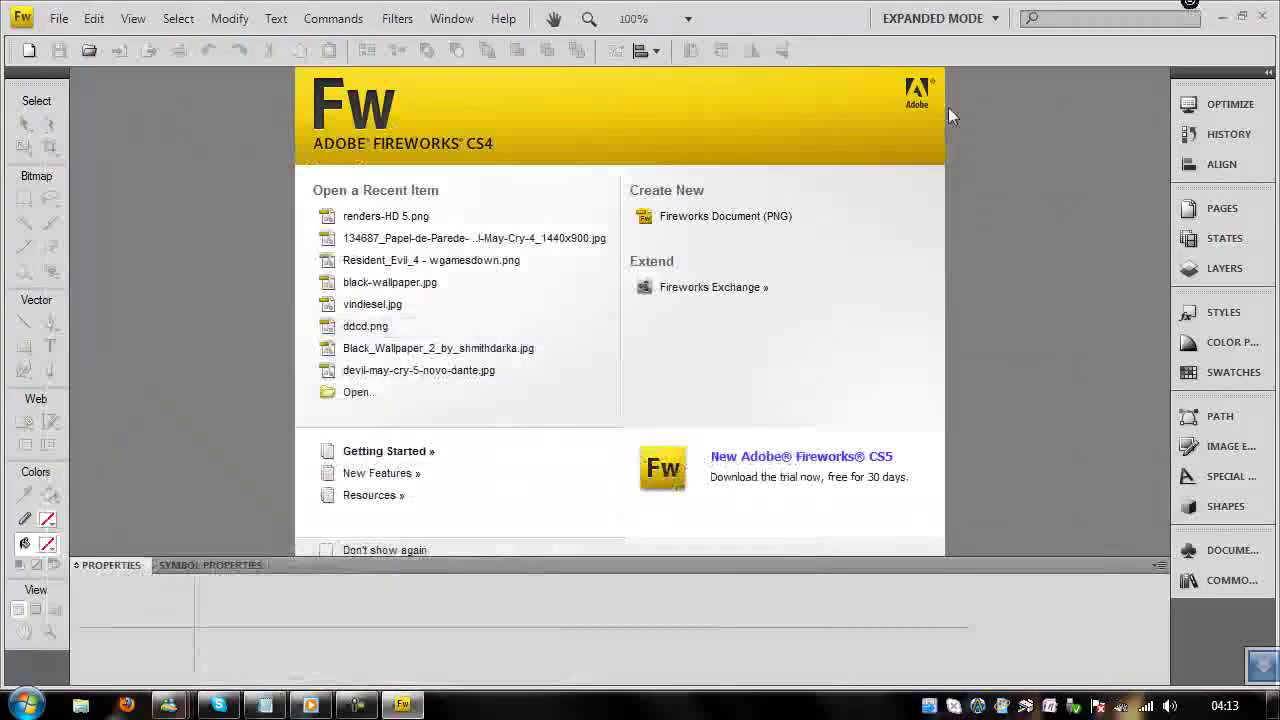
# Create a new 250 x 250 PNG document covered by a black (#000000) rectangle
pyautogui.click(724, 215)
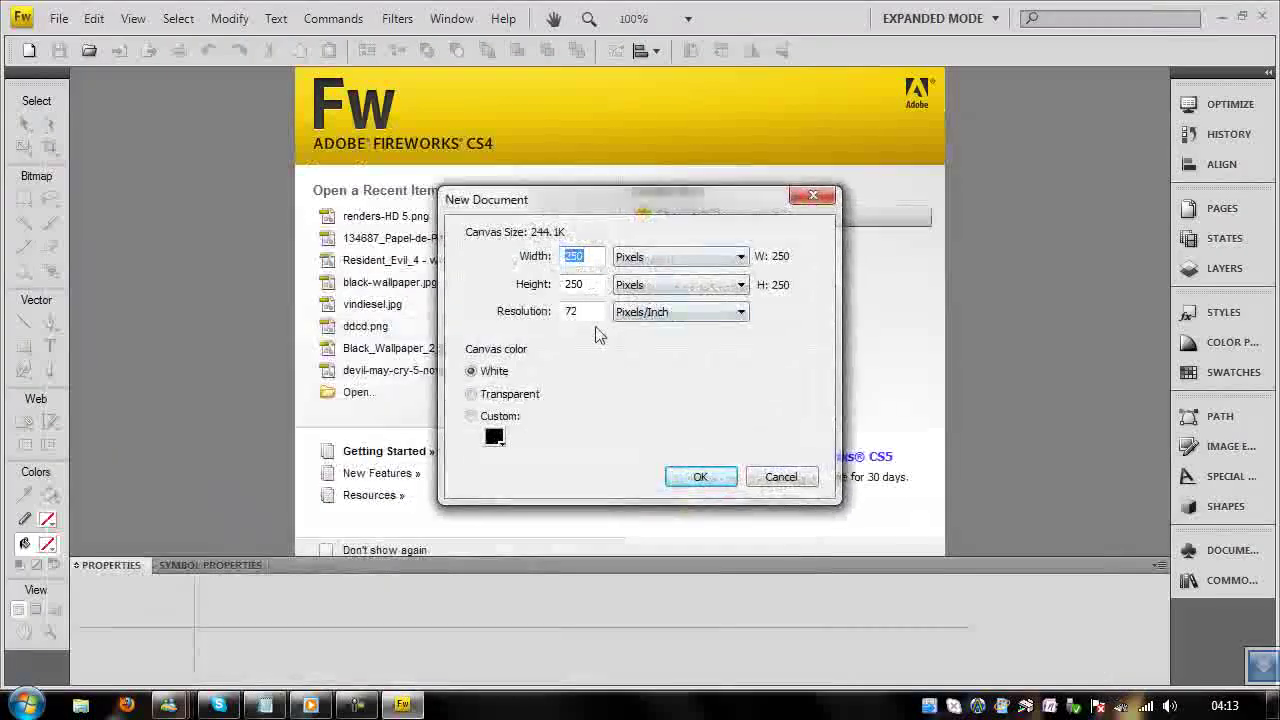
pyautogui.click(701, 476)
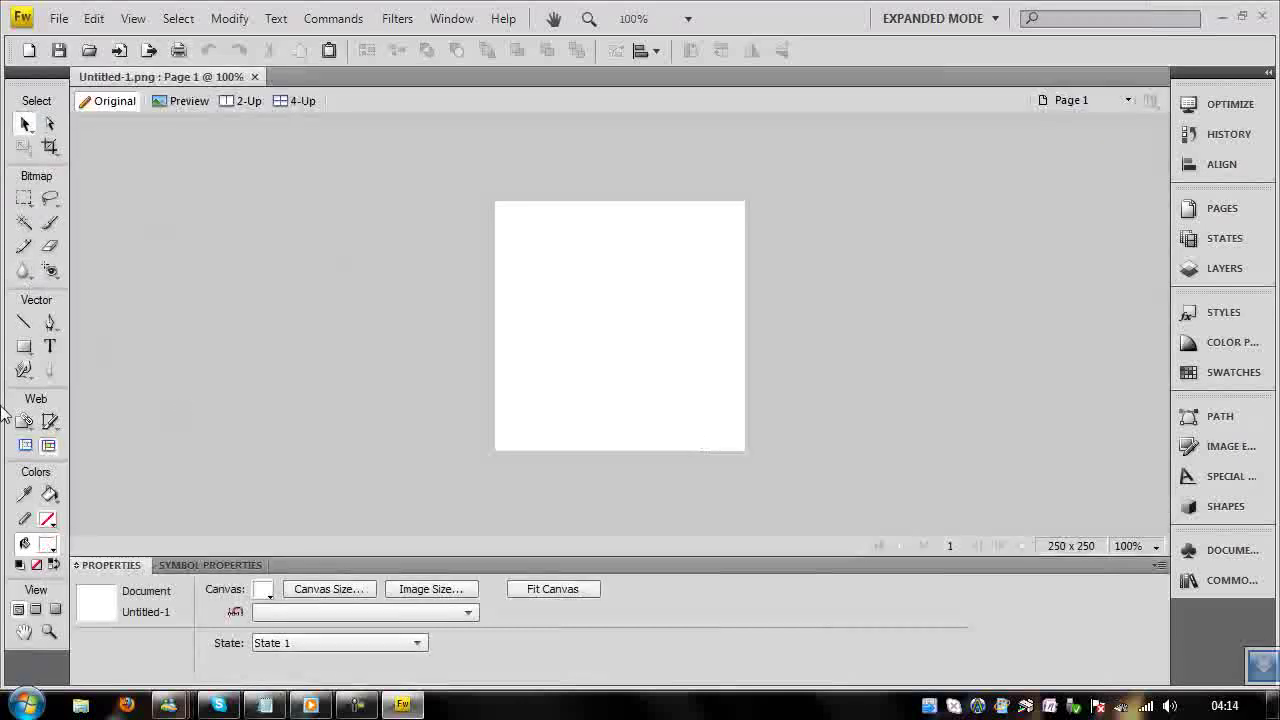
pyautogui.click(23, 322)
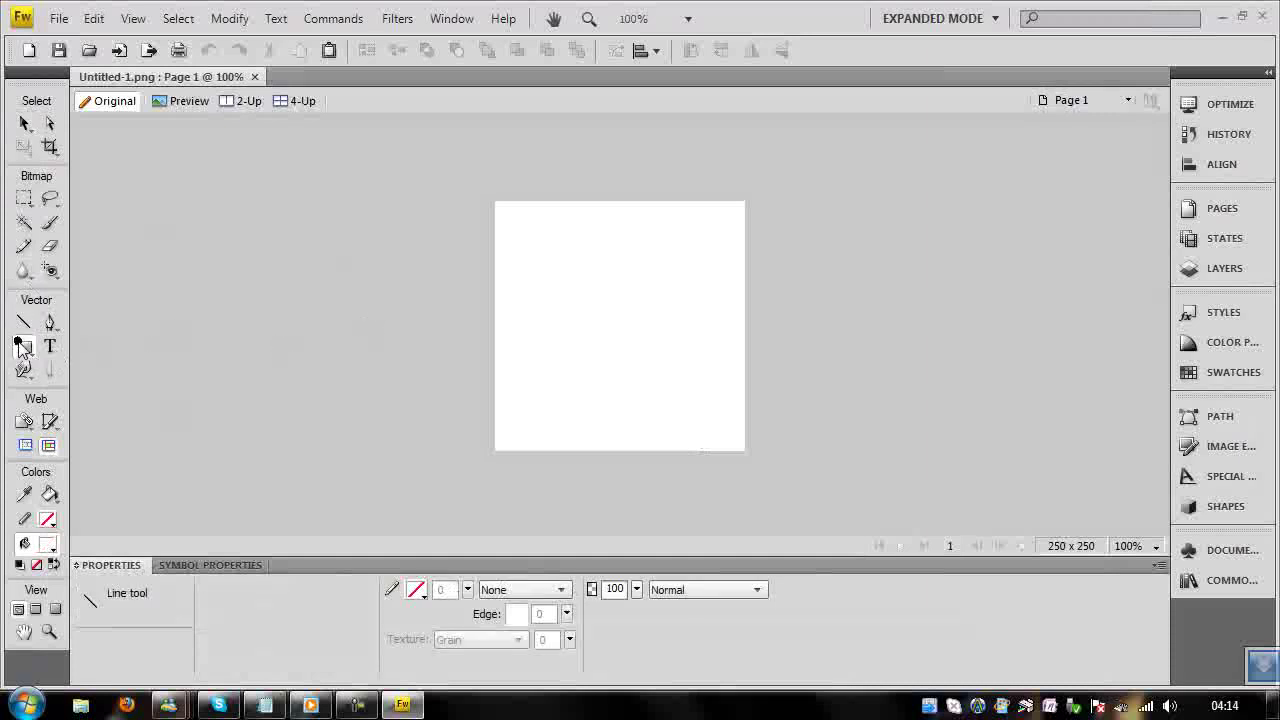
pyautogui.moveTo(892, 515); pyautogui.dragTo(934, 524)
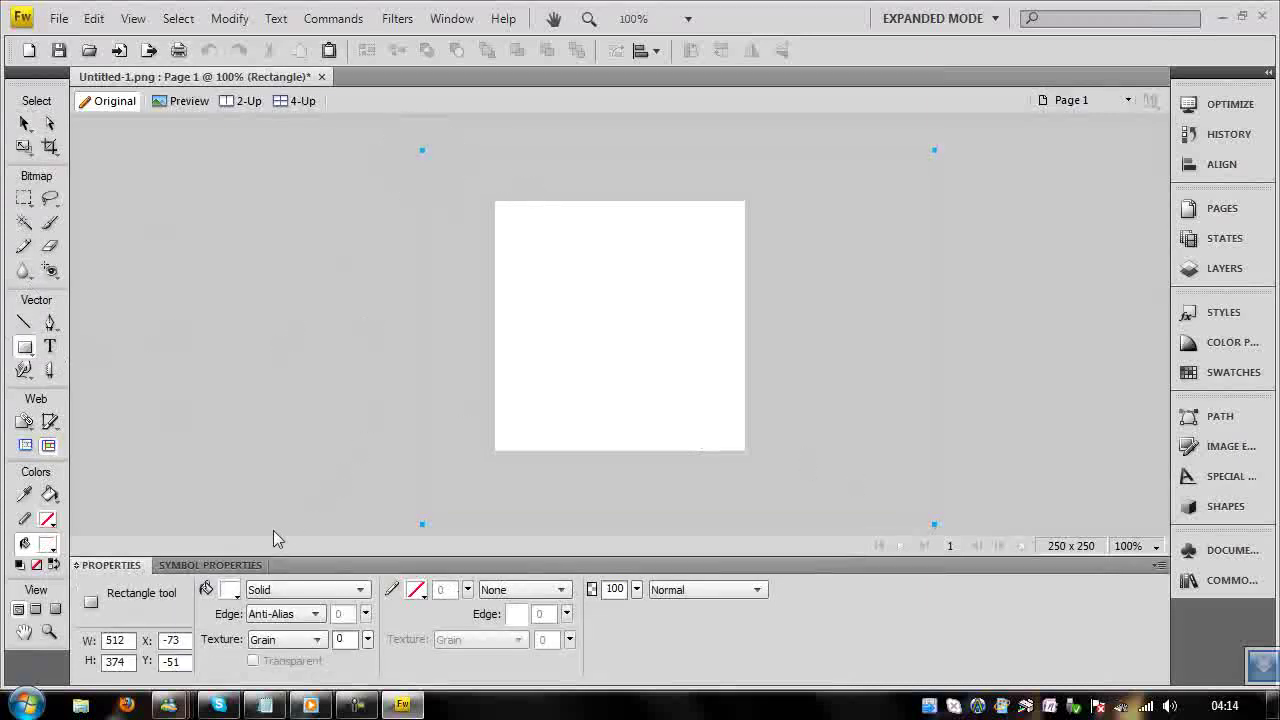
pyautogui.click(229, 589)
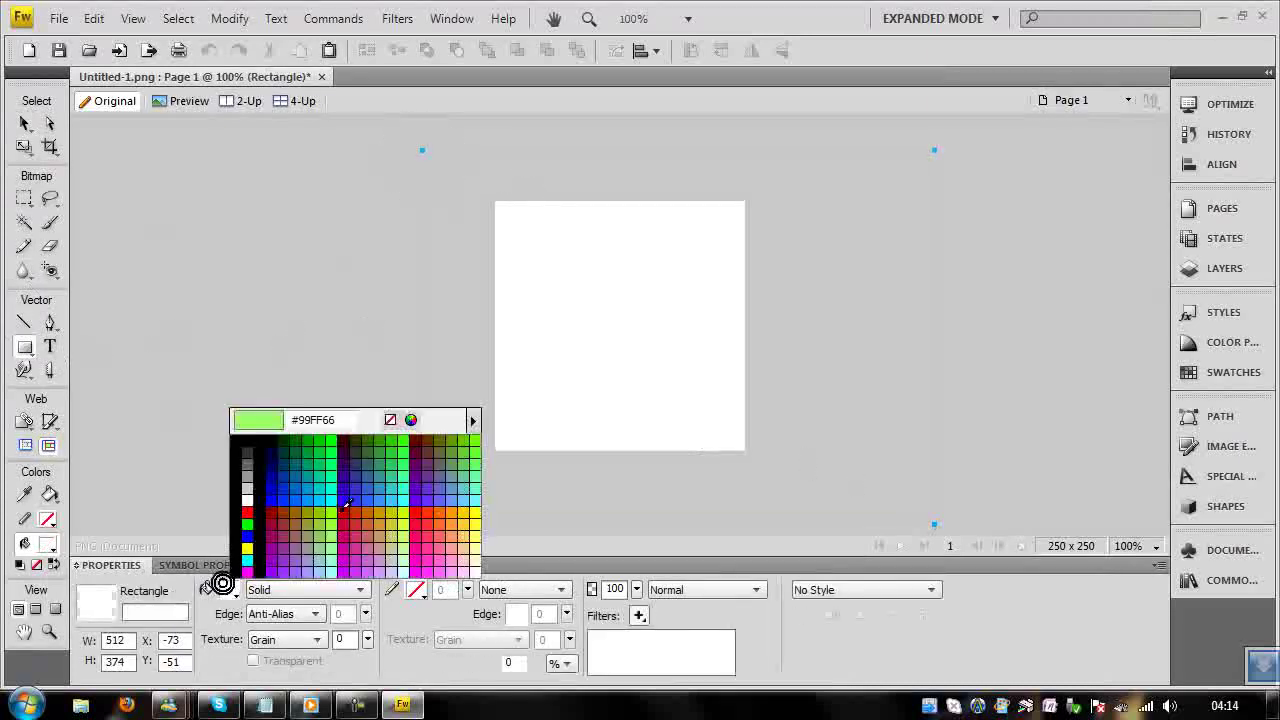
pyautogui.click(259, 463)
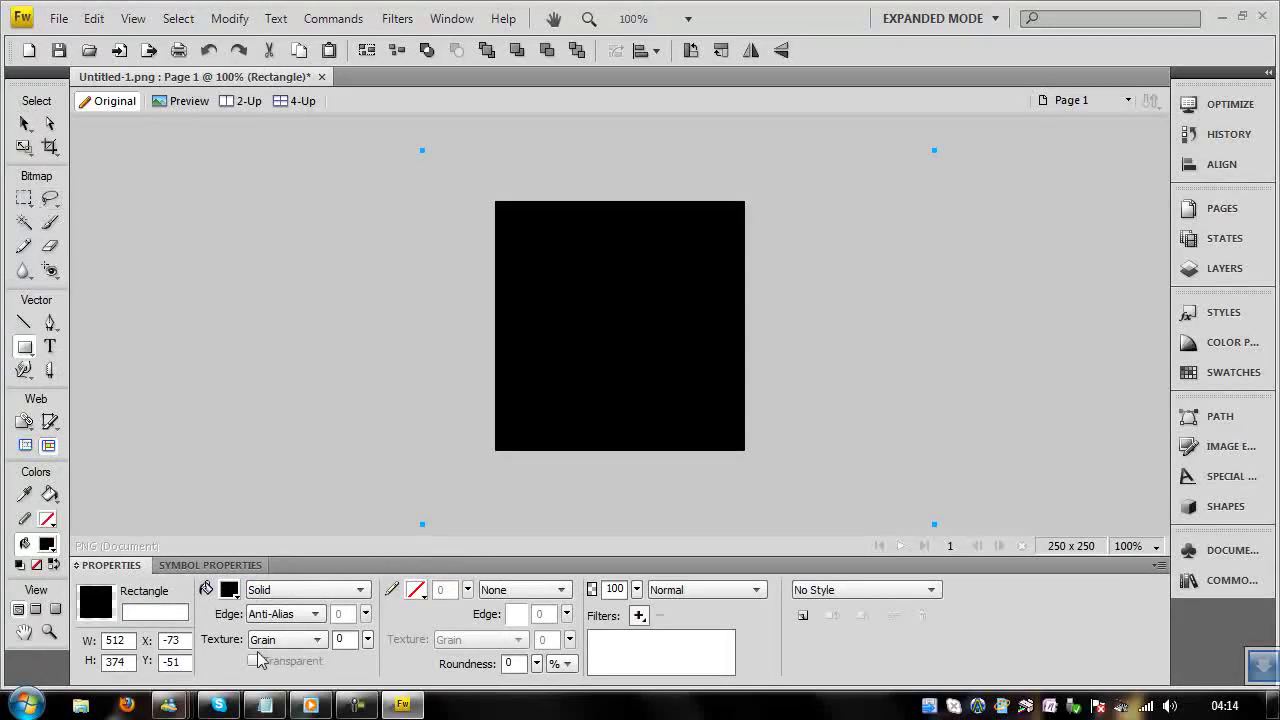
pyautogui.click(264, 704)
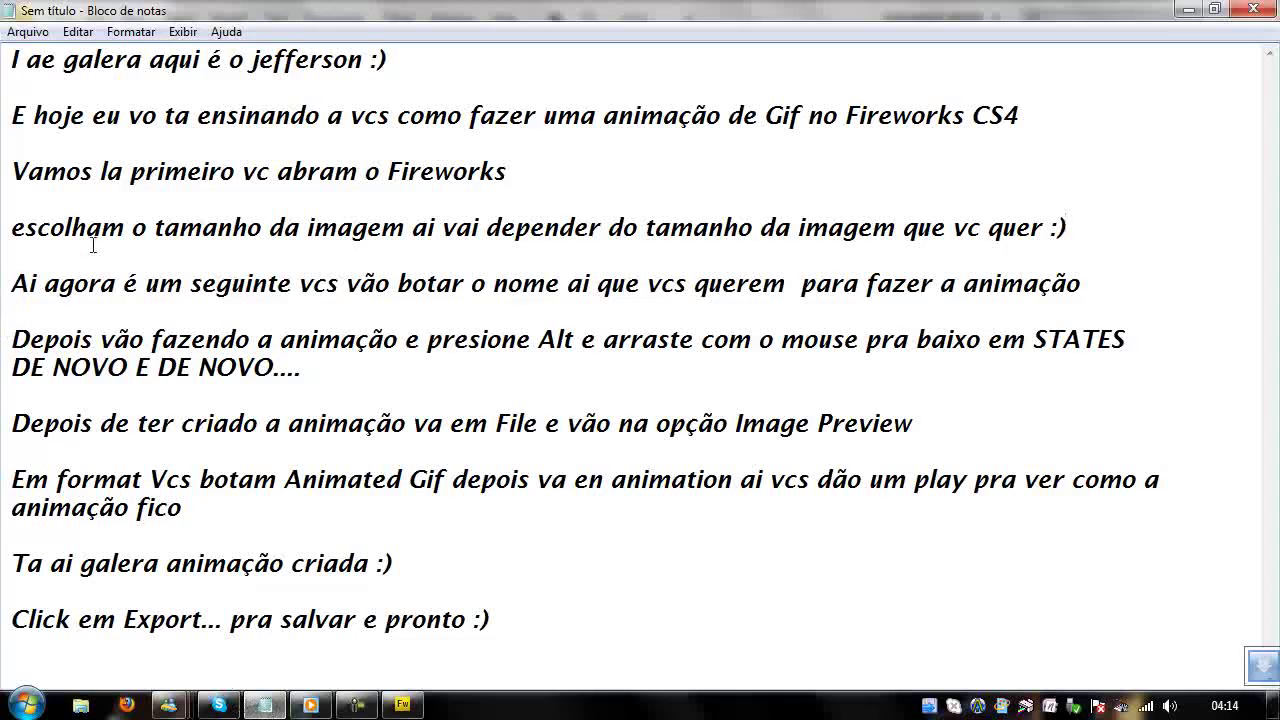
# Add a note under the naming step saying any name works, ending 'só um Ex ^^'
pyautogui.moveTo(13, 283); pyautogui.dragTo(604, 307)
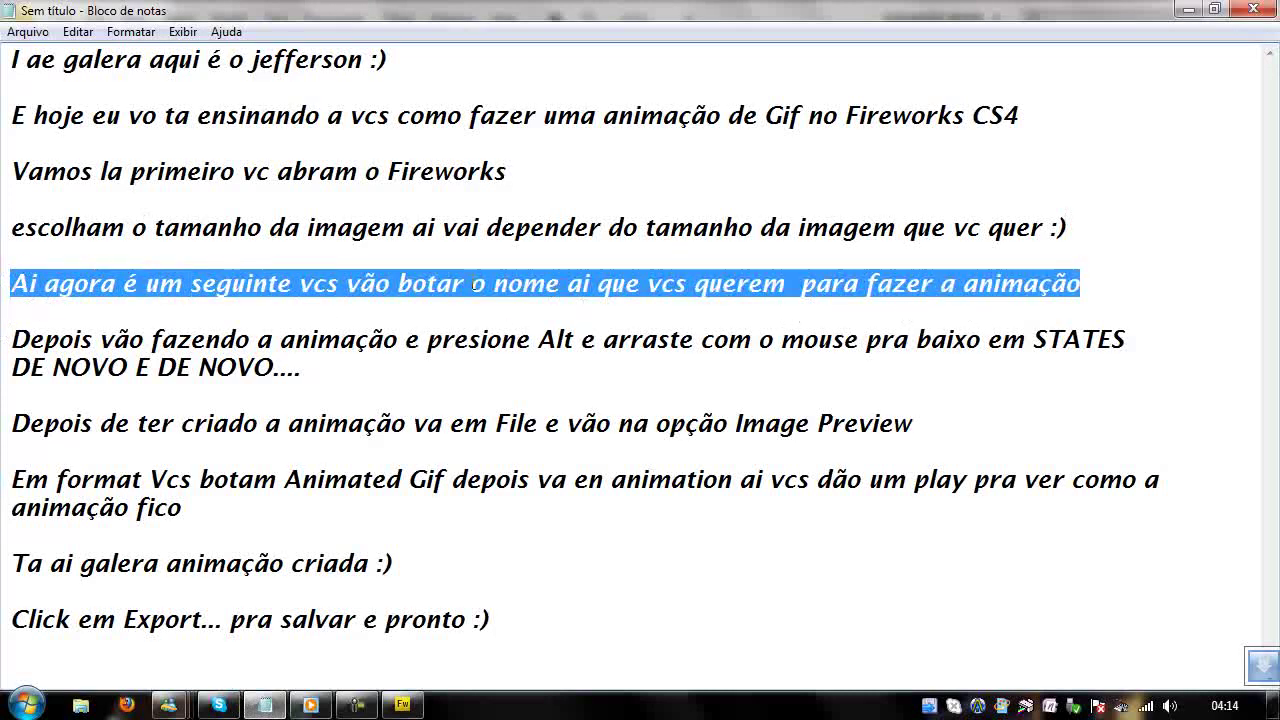
pyautogui.click(1188, 9)
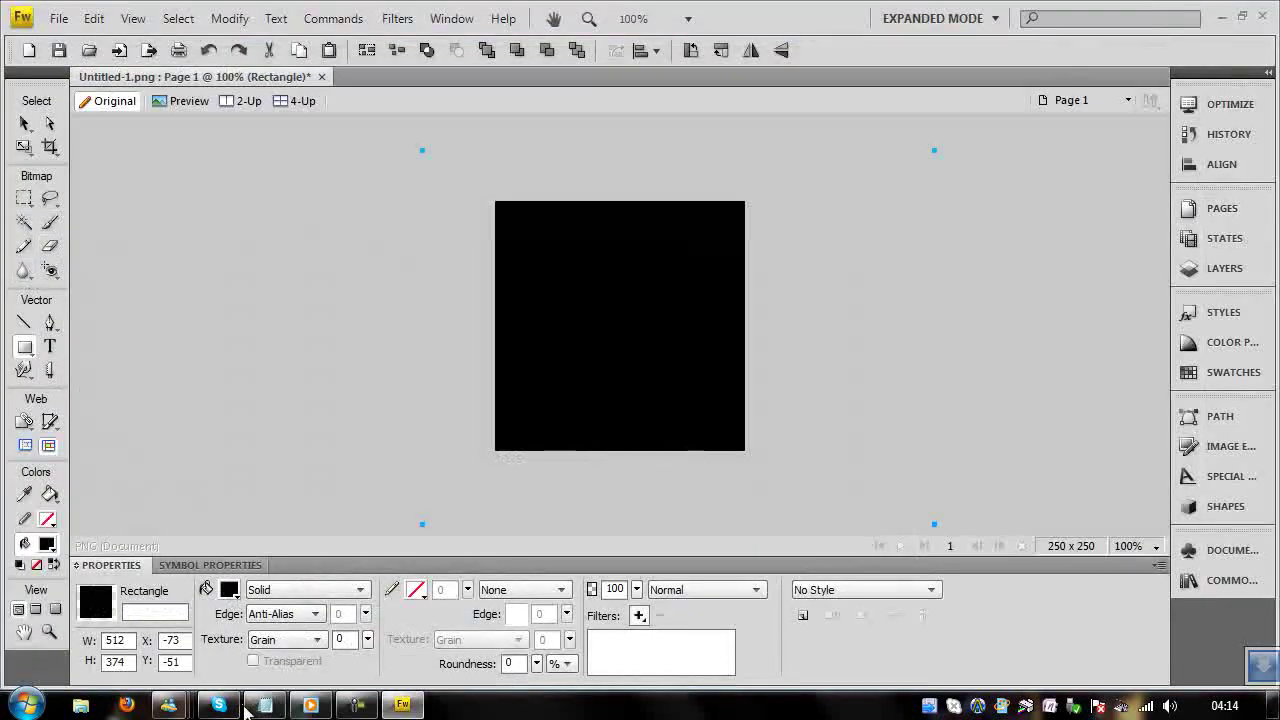
pyautogui.click(265, 705)
pyautogui.click(1120, 292)
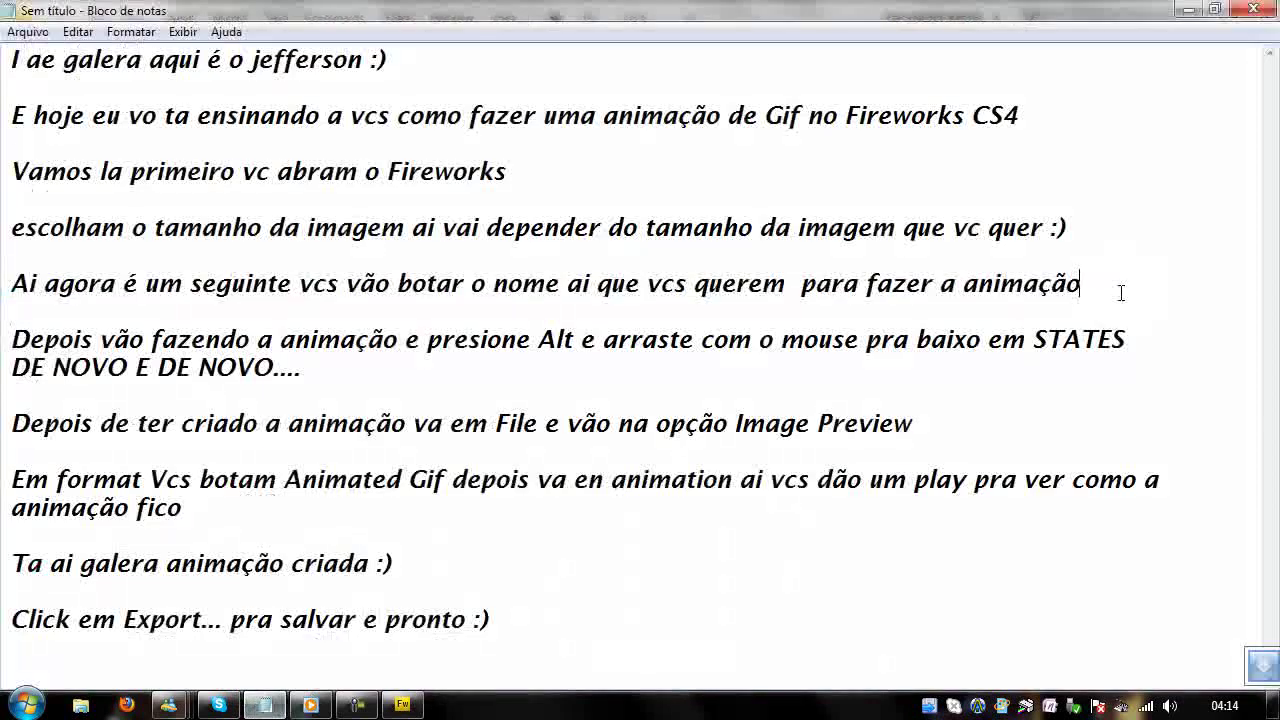
pyautogui.press('Return')
pyautogui.write('i')
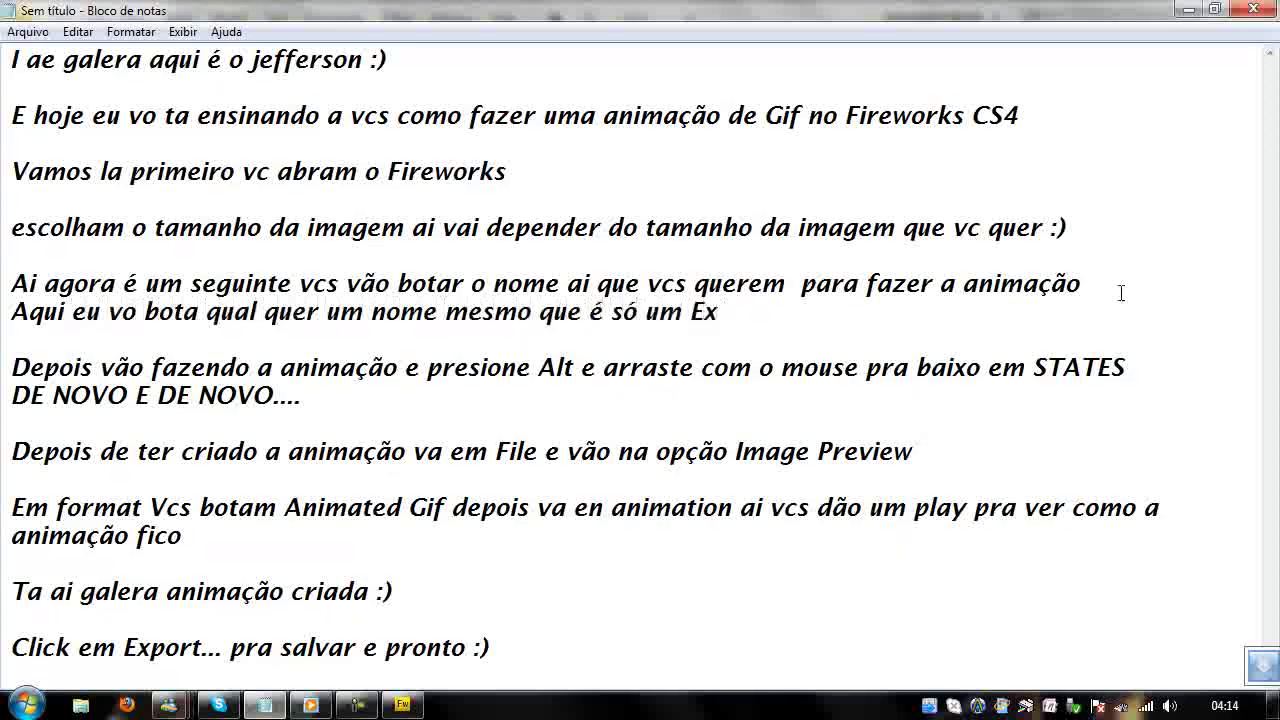
pyautogui.click(1186, 10)
pyautogui.click(50, 346)
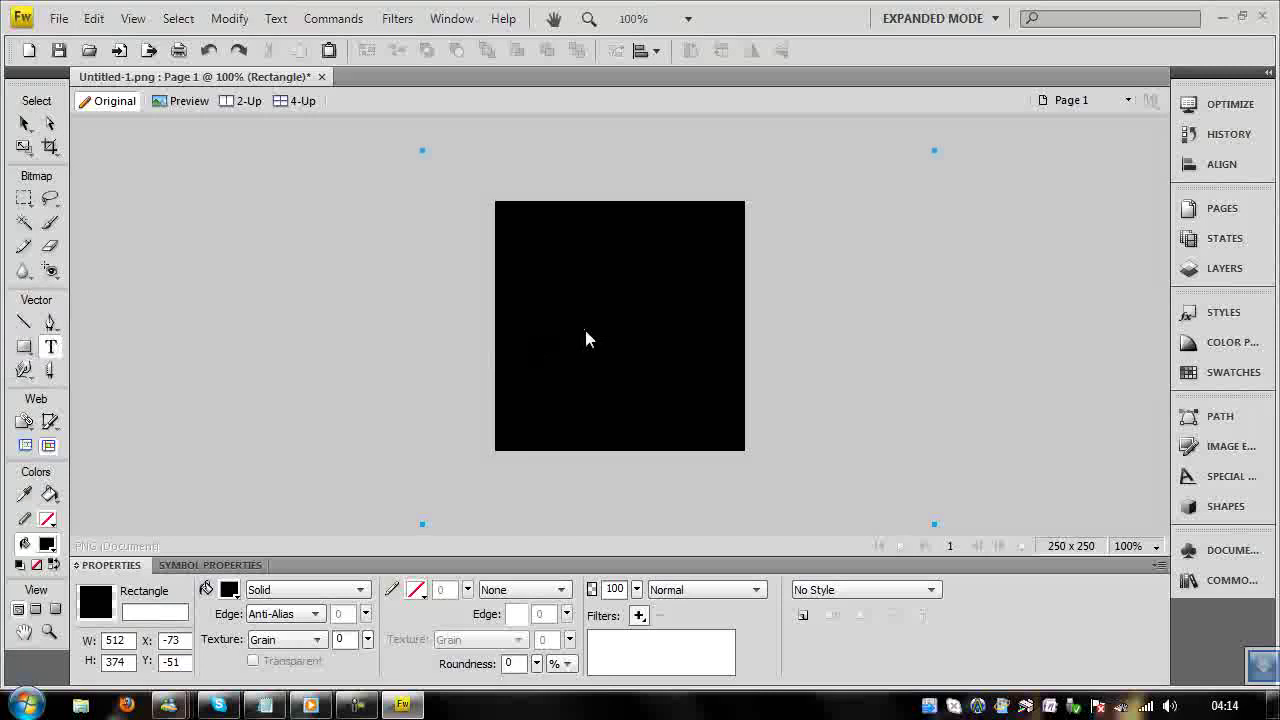
# Type 'Video aula' as text on the black square
pyautogui.click(536, 330)
pyautogui.write('Video aula')
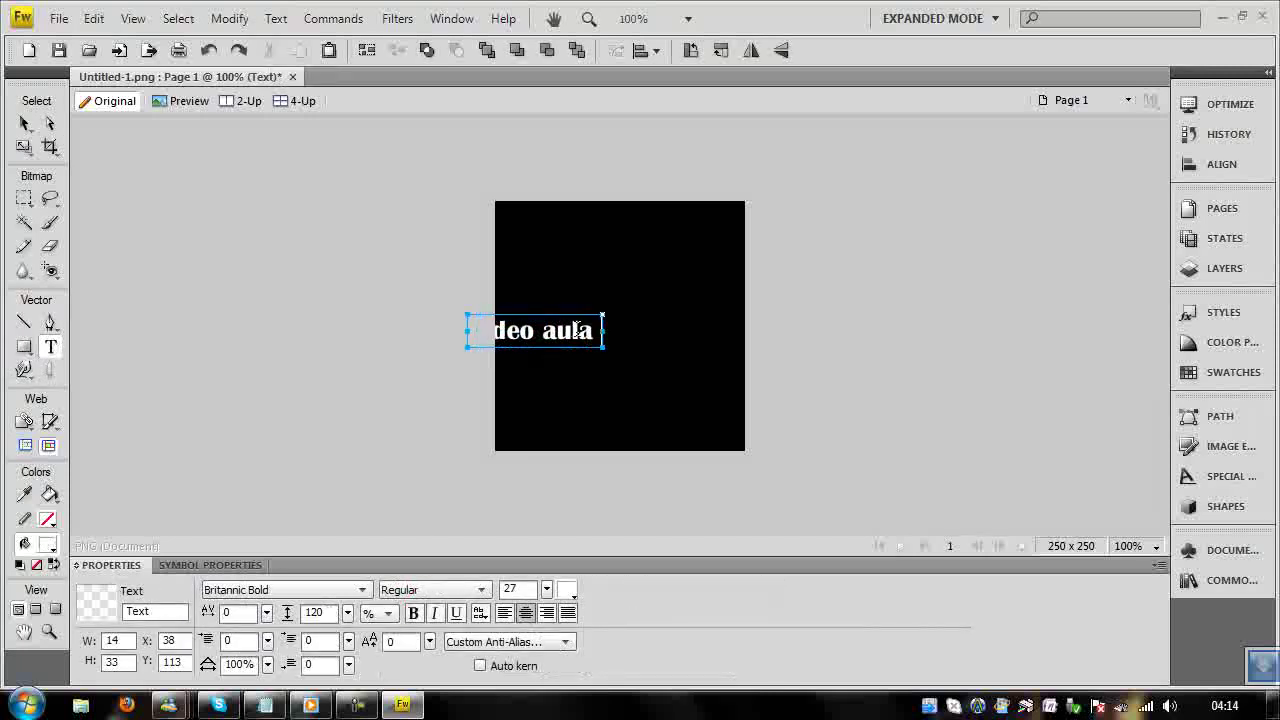
pyautogui.click(24, 147)
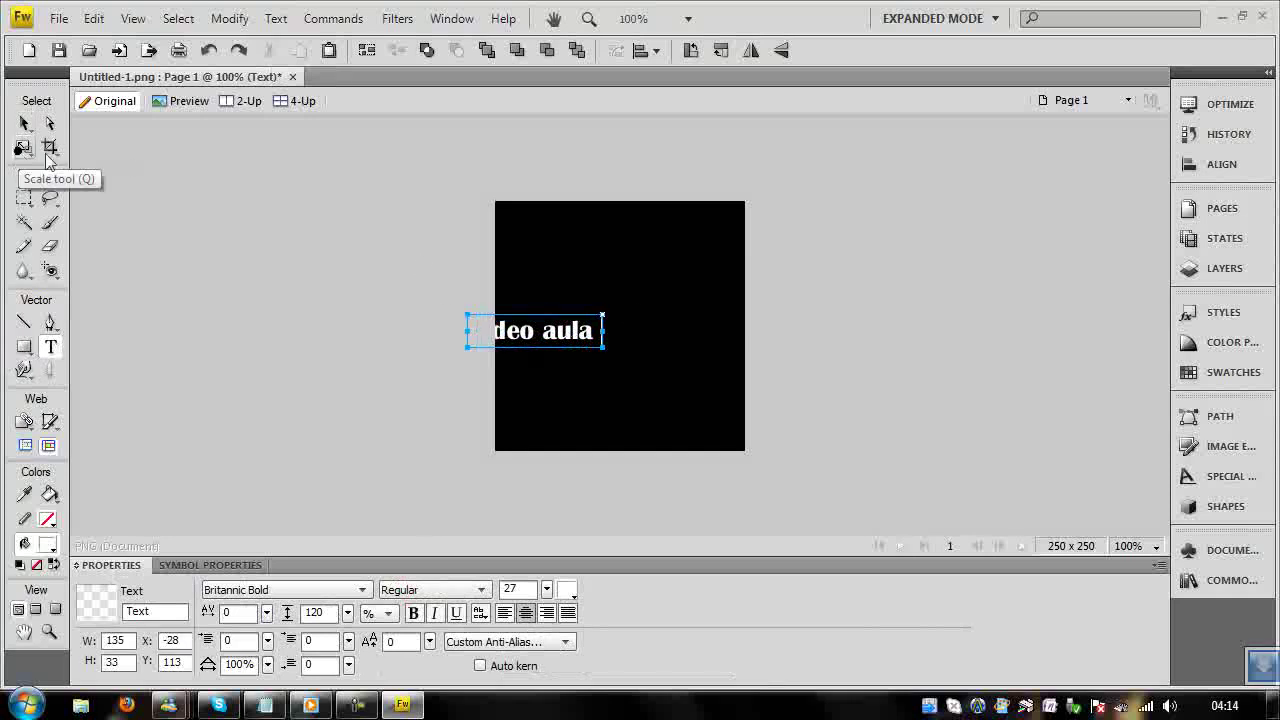
# Move the Video aula text onto the square and scale it taller, to 95.31
pyautogui.moveTo(632, 320)
pyautogui.mouseDown()
pyautogui.moveTo(699, 312)
pyautogui.moveTo(719, 268)
pyautogui.mouseUp()
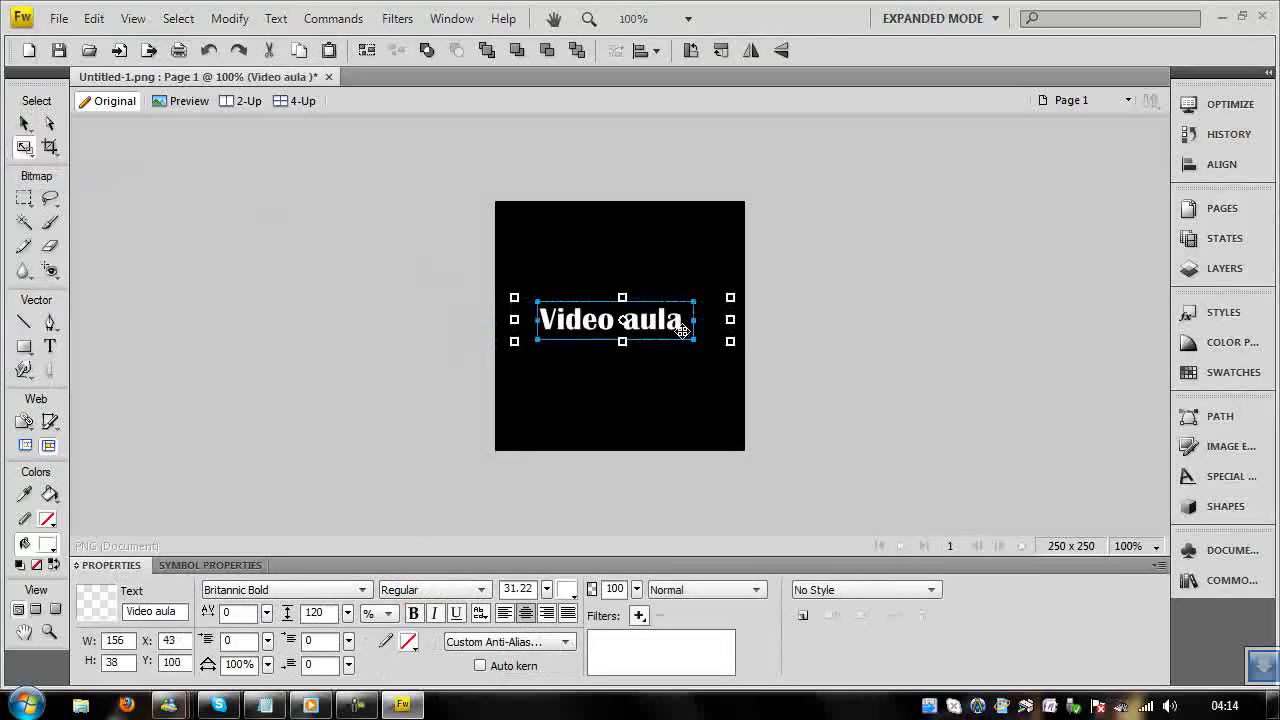
pyautogui.moveTo(604, 312)
pyautogui.mouseDown()
pyautogui.moveTo(611, 386)
pyautogui.moveTo(660, 333)
pyautogui.moveTo(655, 353)
pyautogui.mouseUp()
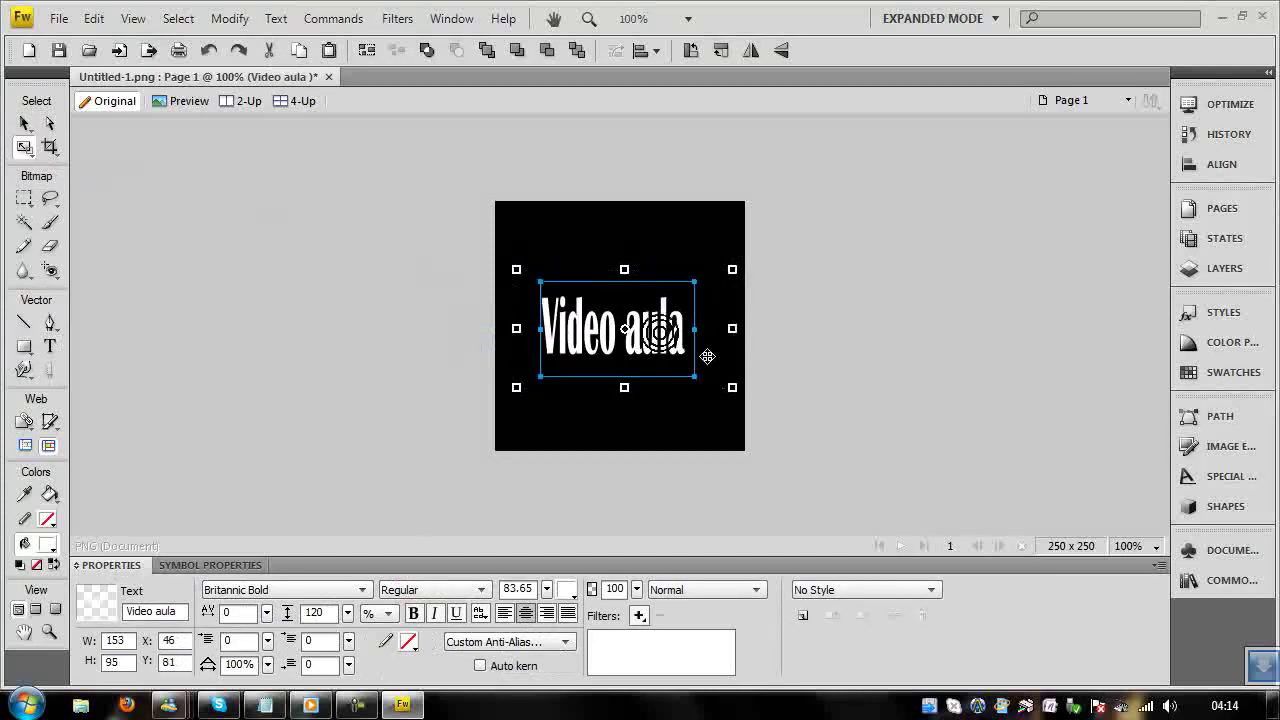
pyautogui.moveTo(732, 270); pyautogui.dragTo(745, 252)
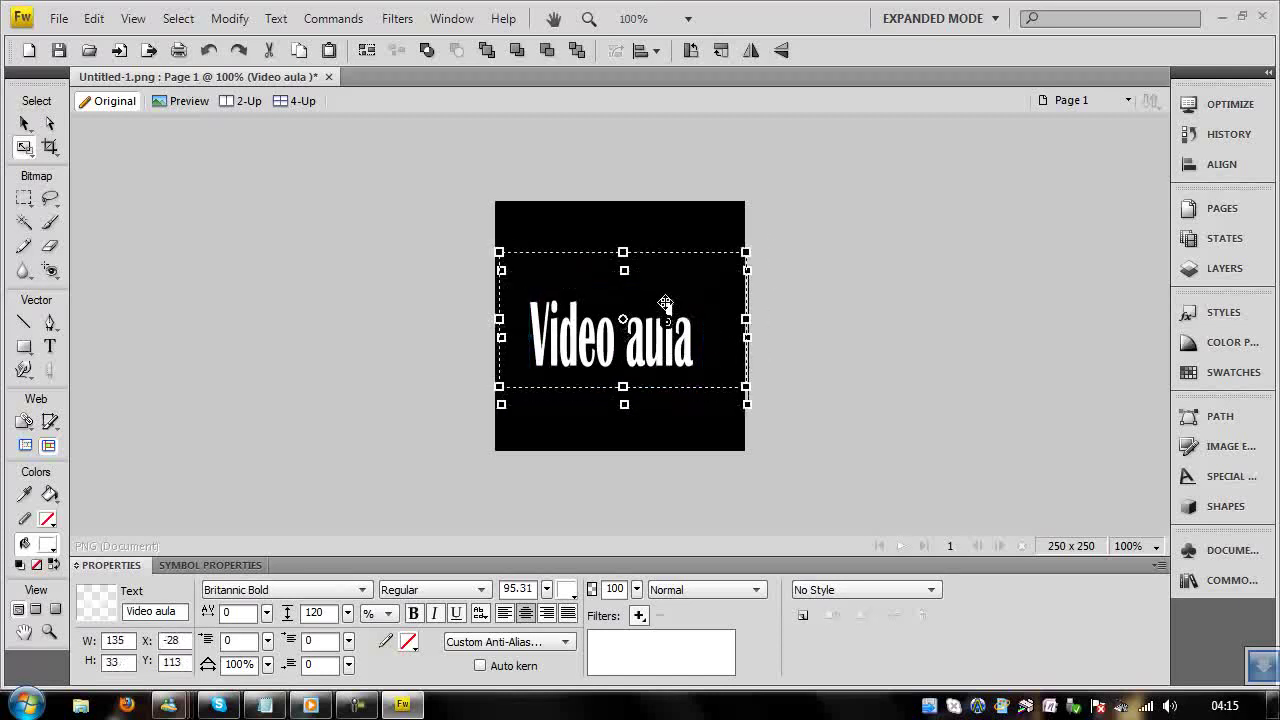
pyautogui.click(24, 123)
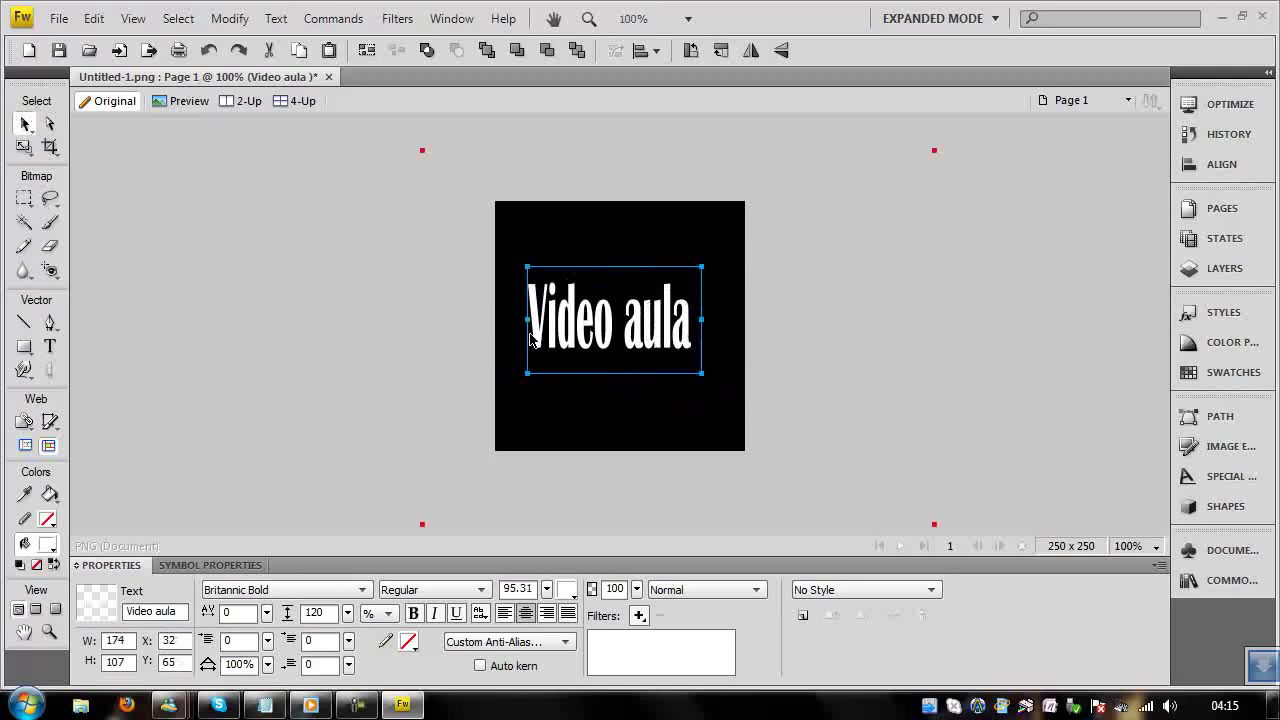
pyautogui.click(265, 705)
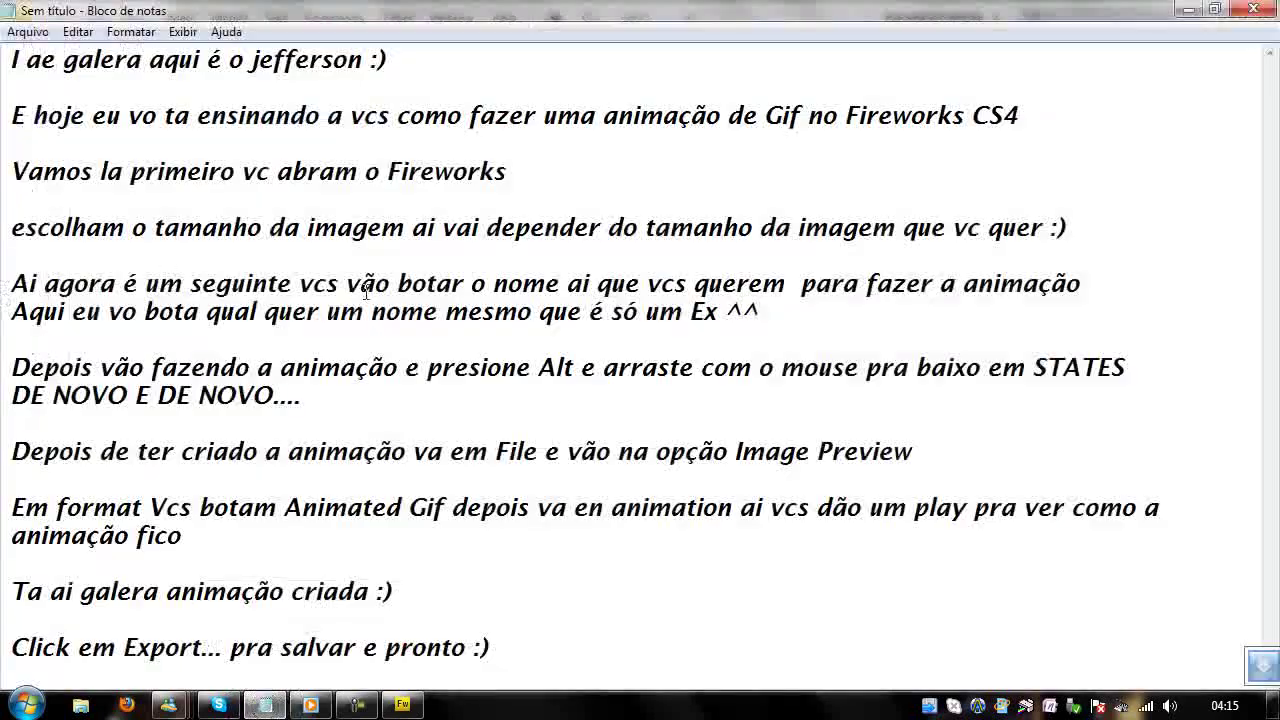
# Review the notes' paragraph on Alt-dragging states to duplicate them, then minimize Notepad
pyautogui.moveTo(20, 367); pyautogui.dragTo(240, 367)
pyautogui.click(12, 367)
pyautogui.moveTo(12, 367)
pyautogui.mouseDown()
pyautogui.moveTo(645, 372)
pyautogui.moveTo(798, 392)
pyautogui.mouseUp()
pyautogui.moveTo(883, 386)
pyautogui.mouseDown()
pyautogui.moveTo(1037, 371)
pyautogui.moveTo(1142, 392)
pyautogui.mouseUp()
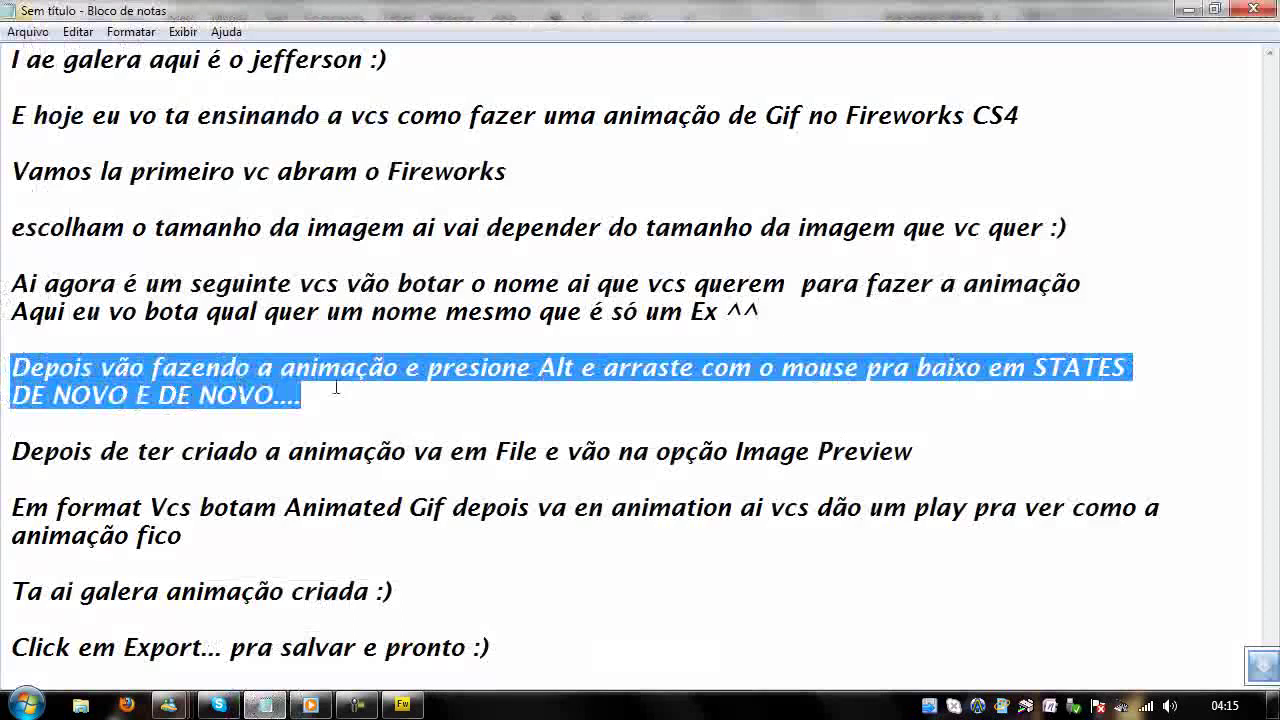
pyautogui.click(1189, 9)
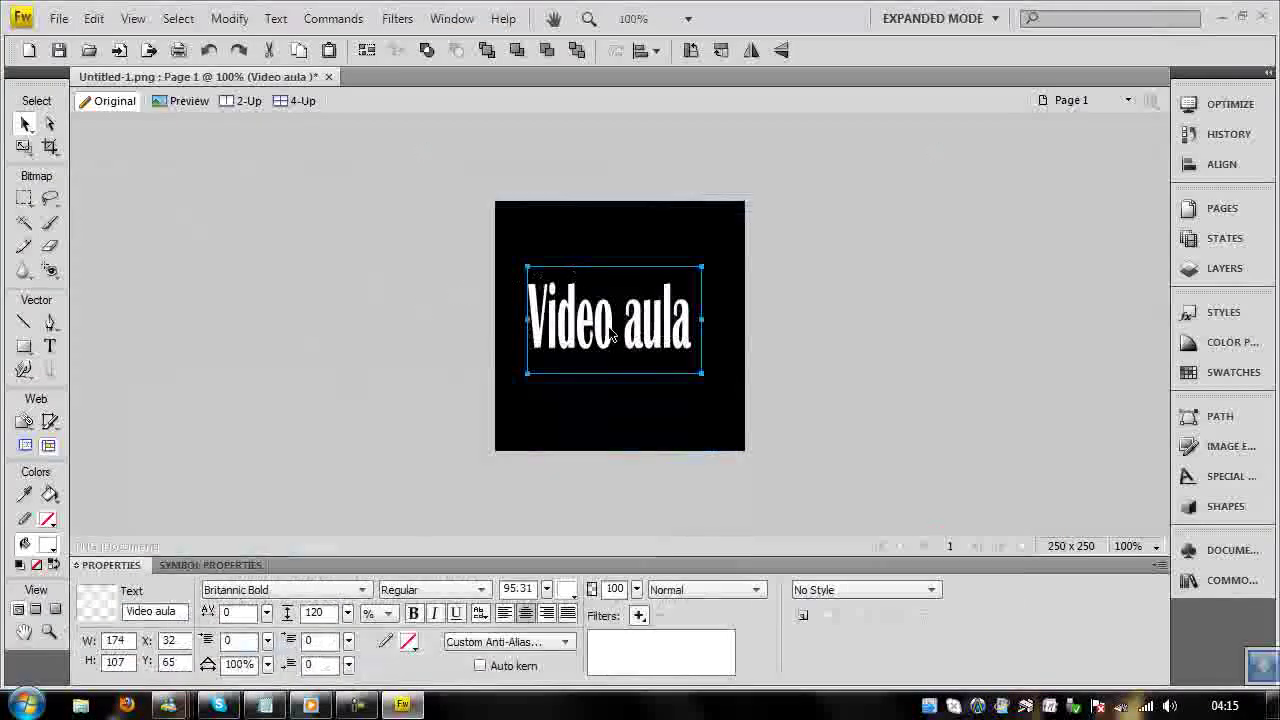
# Move the Video aula text above the canvas and duplicate it into State 2, text slightly lower
pyautogui.moveTo(612, 336); pyautogui.dragTo(618, 190)
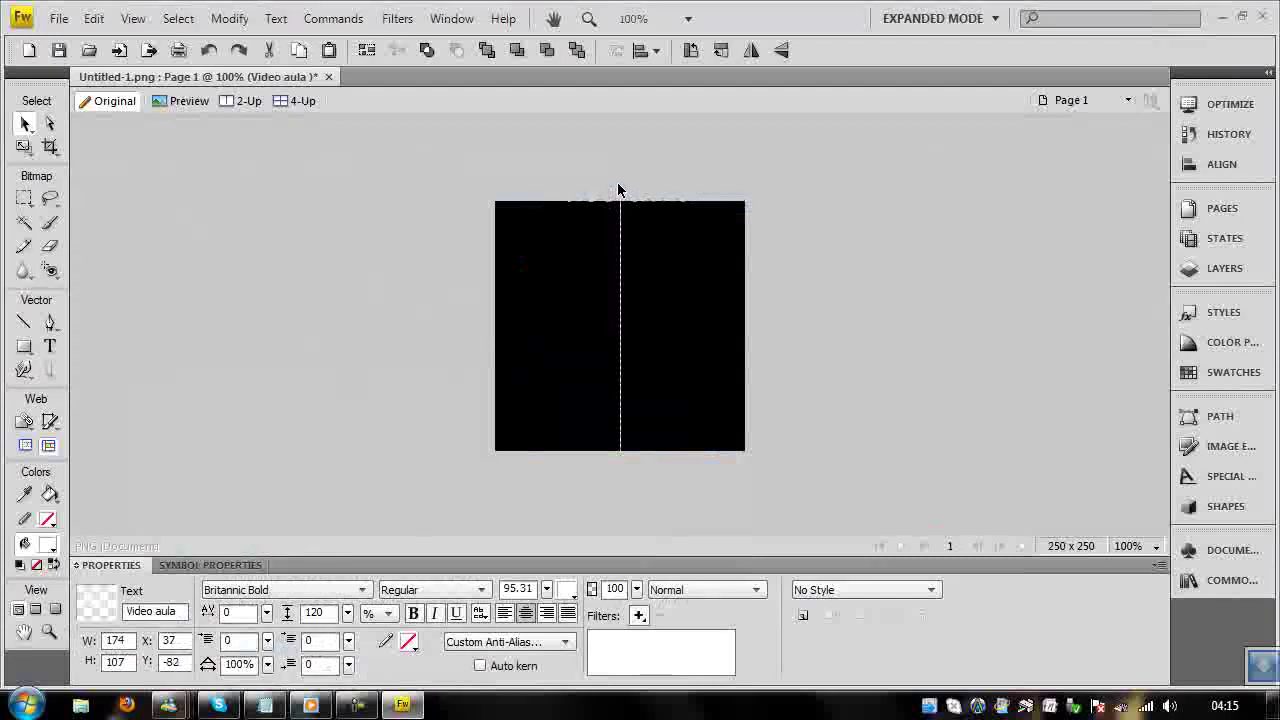
pyautogui.click(1258, 242)
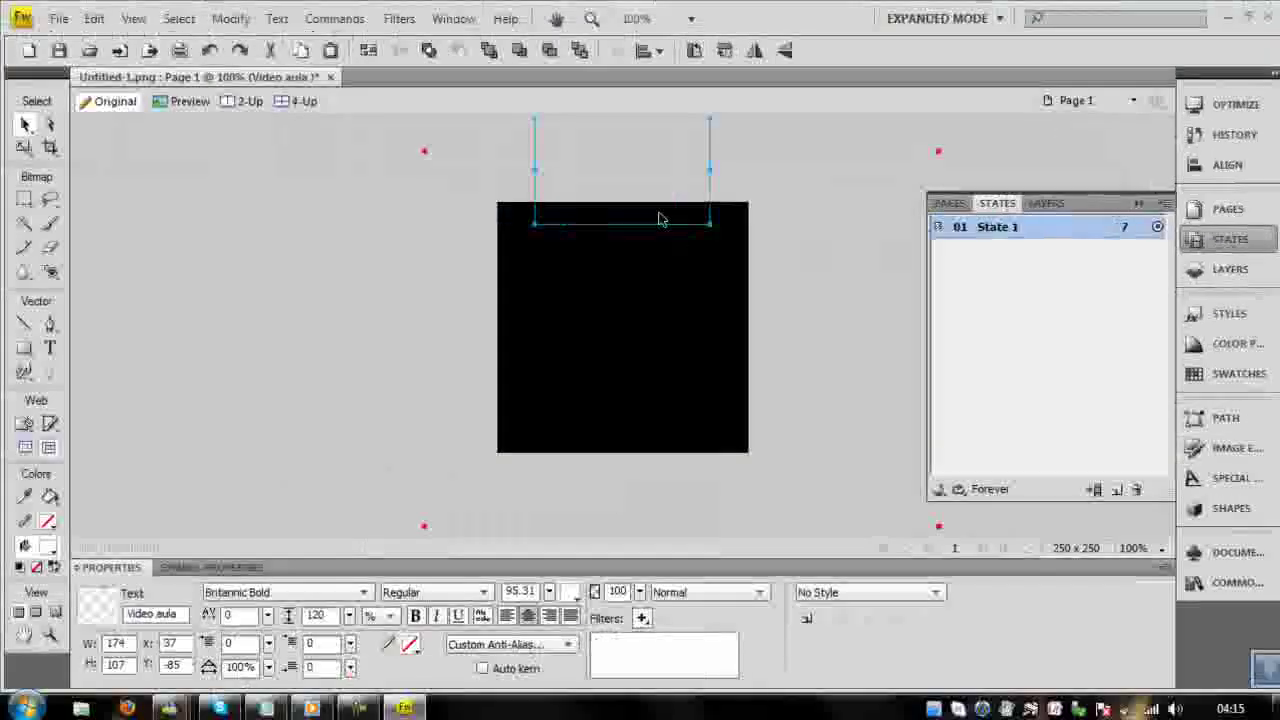
pyautogui.moveTo(646, 197); pyautogui.dragTo(643, 206)
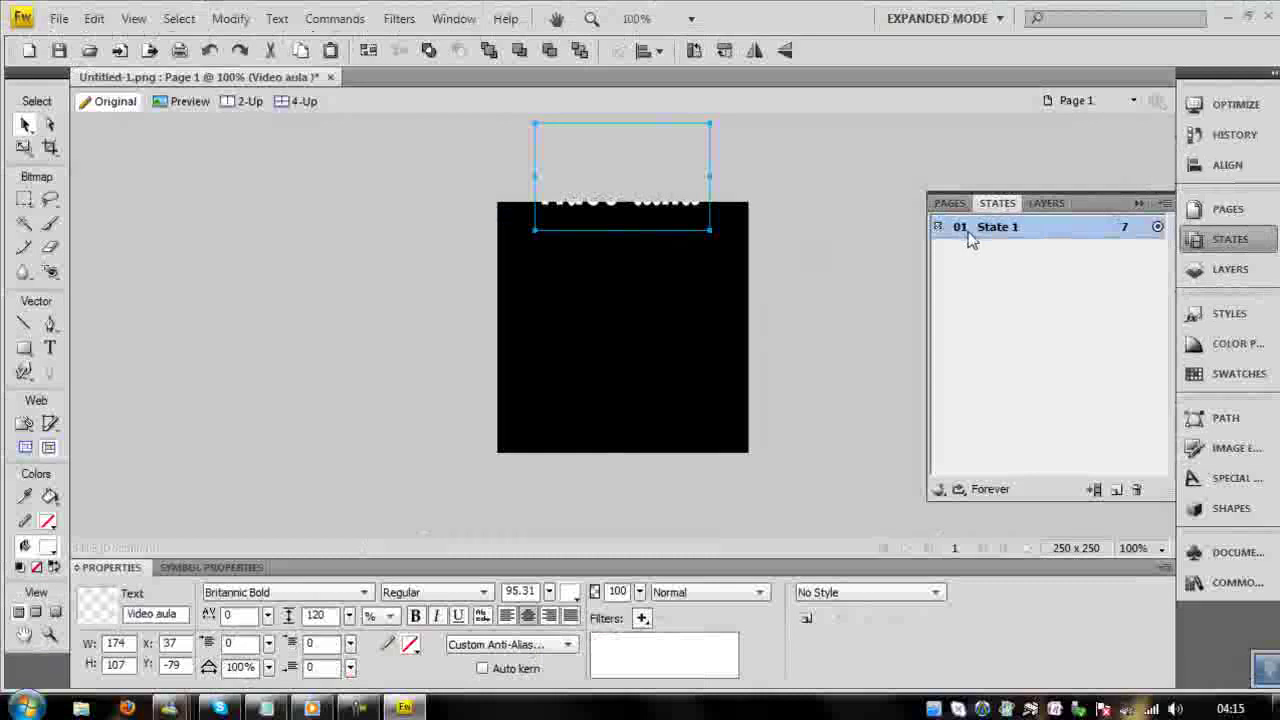
pyautogui.moveTo(970, 240); pyautogui.dragTo(972, 256)
pyautogui.click(972, 256)
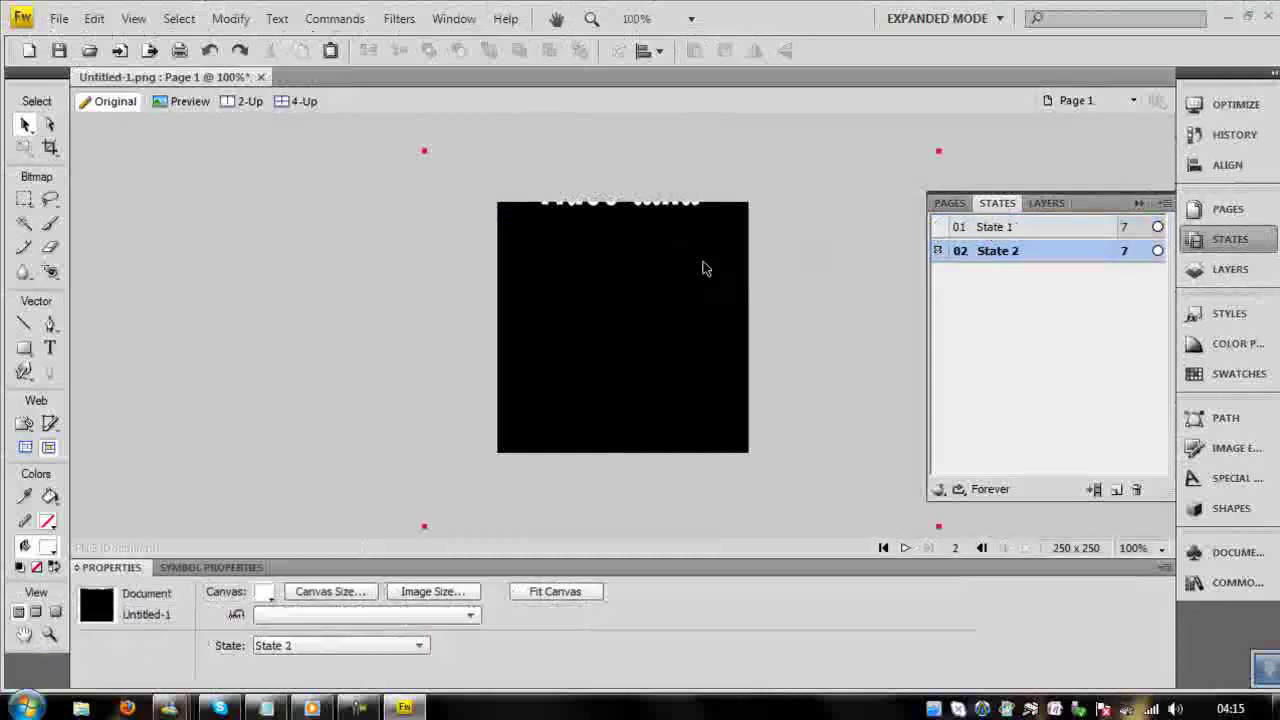
pyautogui.moveTo(666, 212); pyautogui.dragTo(667, 219)
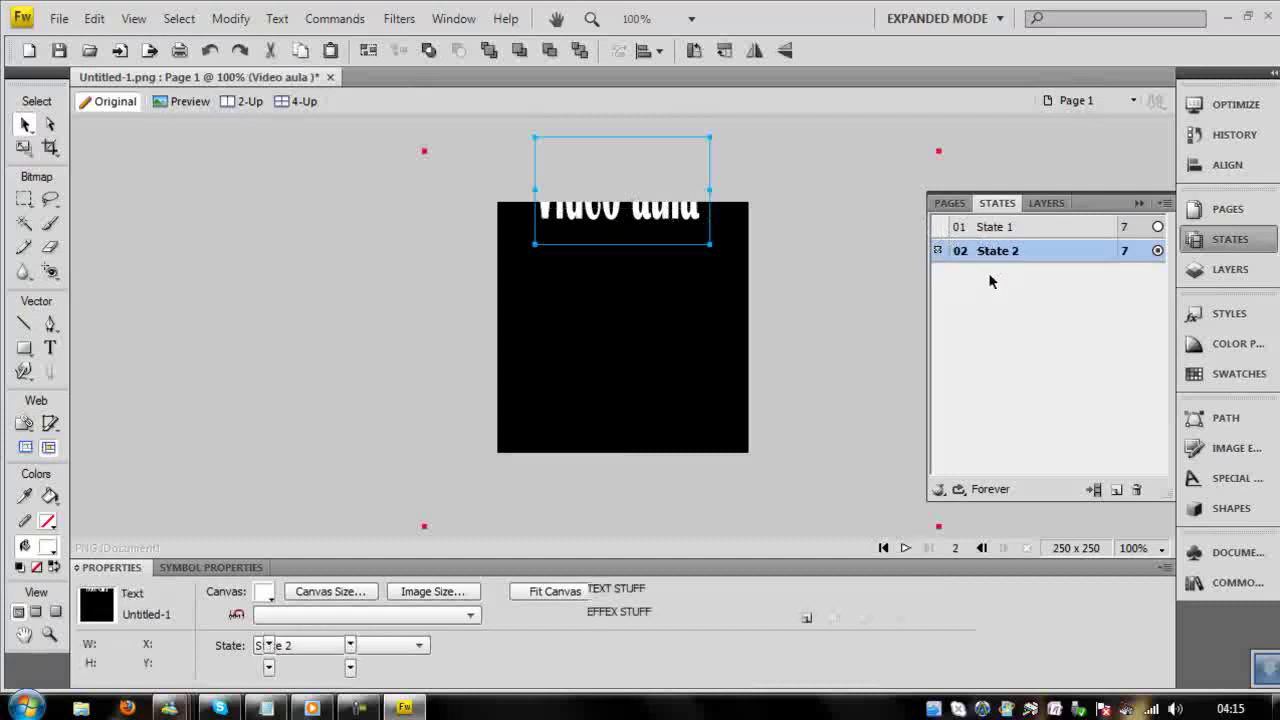
# Duplicate the states into State 3 and State 4, selecting the text in each
pyautogui.moveTo(993, 256); pyautogui.dragTo(1005, 282)
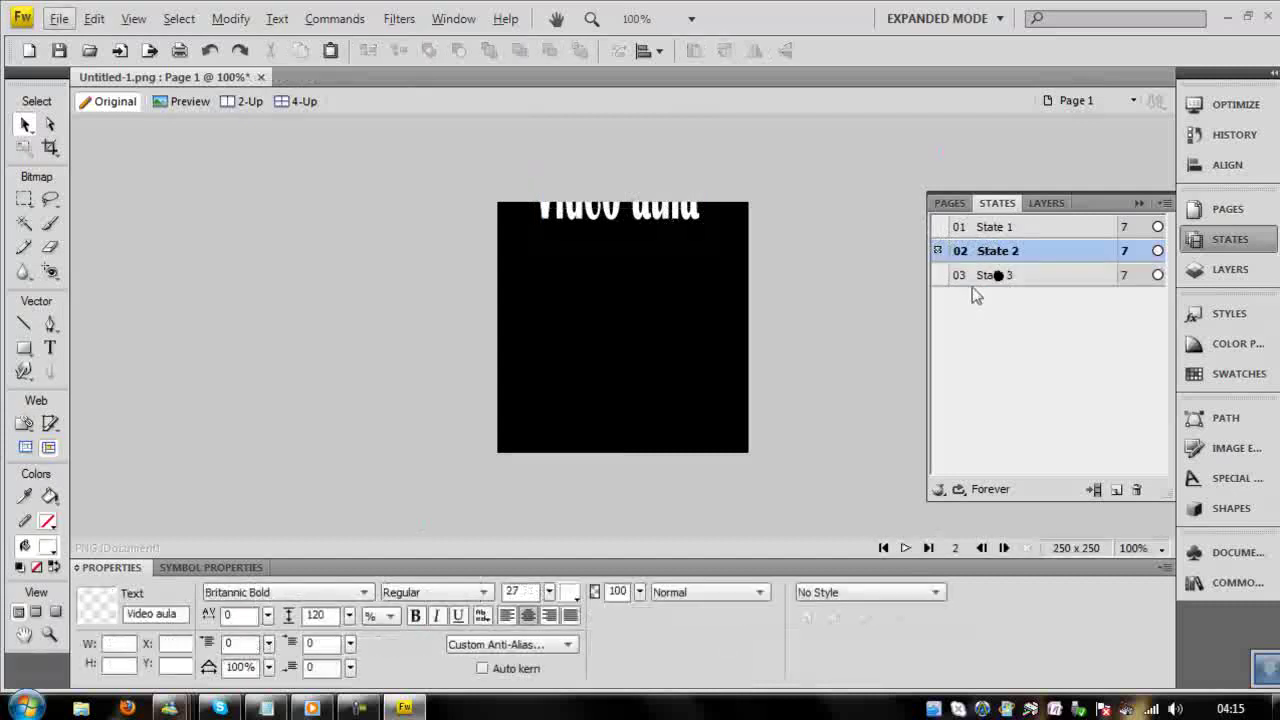
pyautogui.click(978, 284)
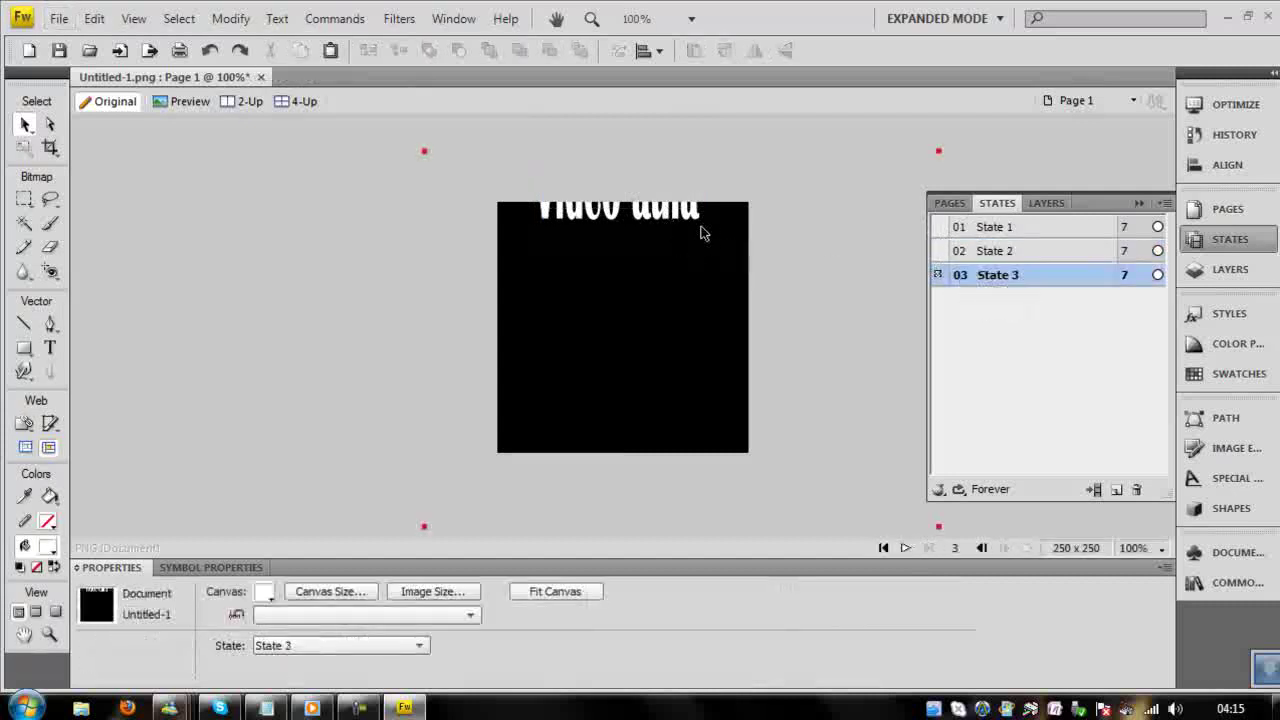
pyautogui.click(627, 218)
pyautogui.click(1040, 282)
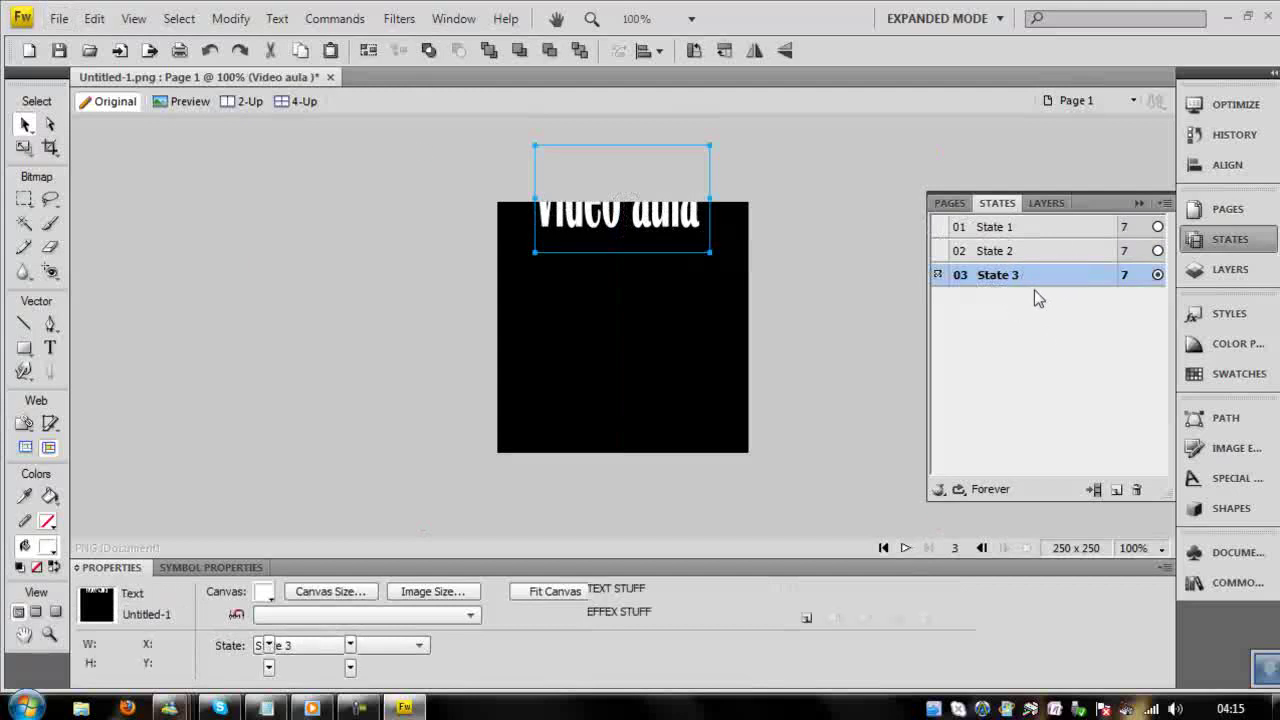
pyautogui.click(980, 278)
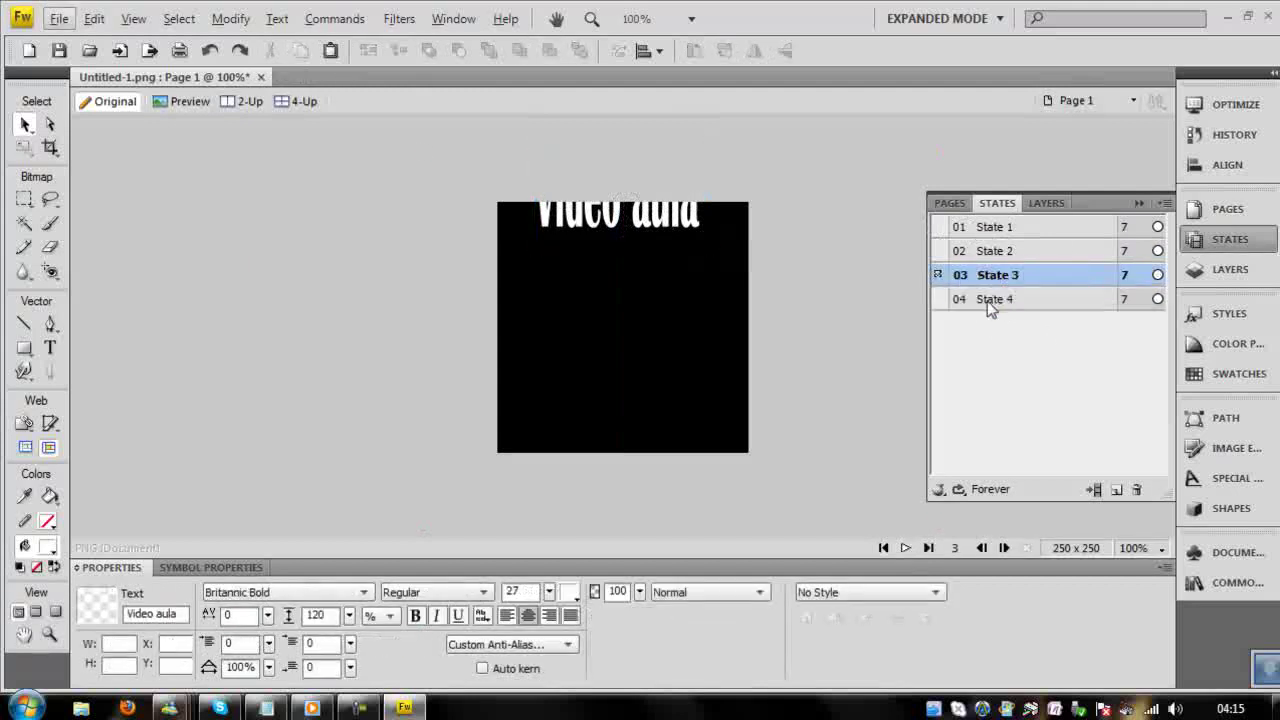
pyautogui.click(988, 303)
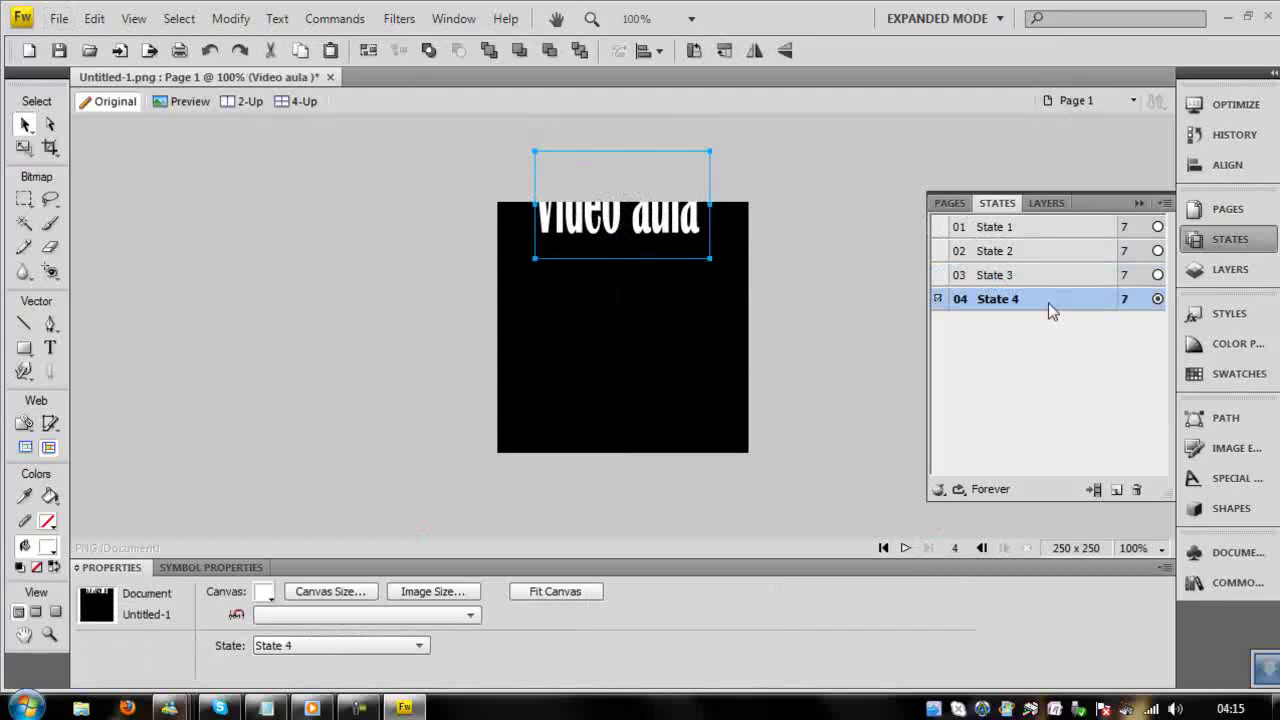
pyautogui.click(1004, 299)
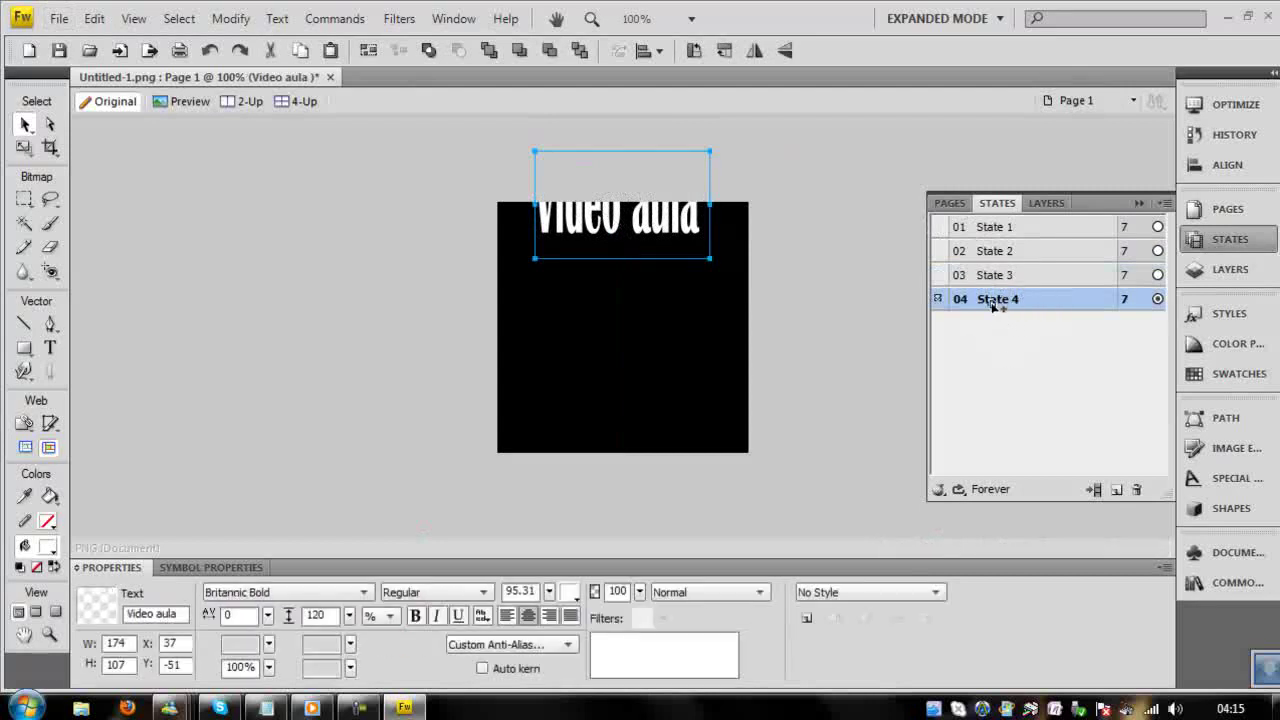
# Add States 5 through 7, moving the text about 16 px lower in State 5
pyautogui.moveTo(997, 300); pyautogui.dragTo(991, 319)
pyautogui.click(993, 325)
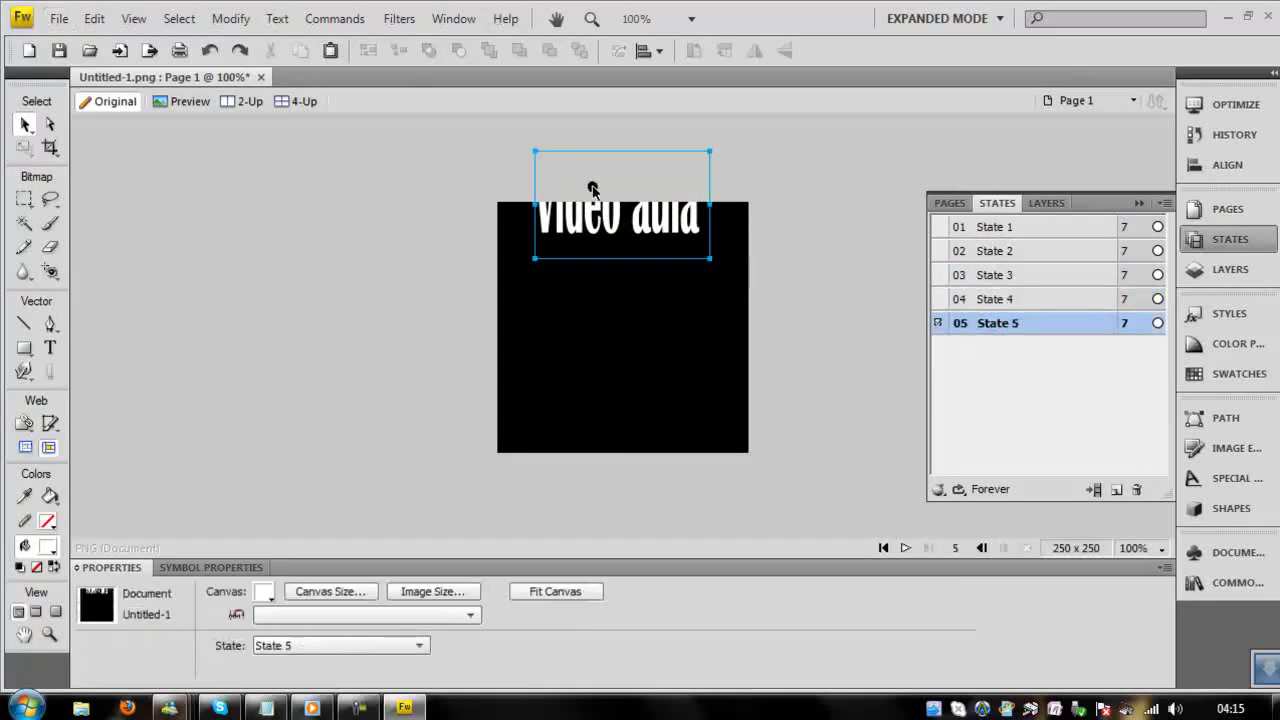
pyautogui.moveTo(591, 186); pyautogui.dragTo(591, 202)
pyautogui.click(1005, 323)
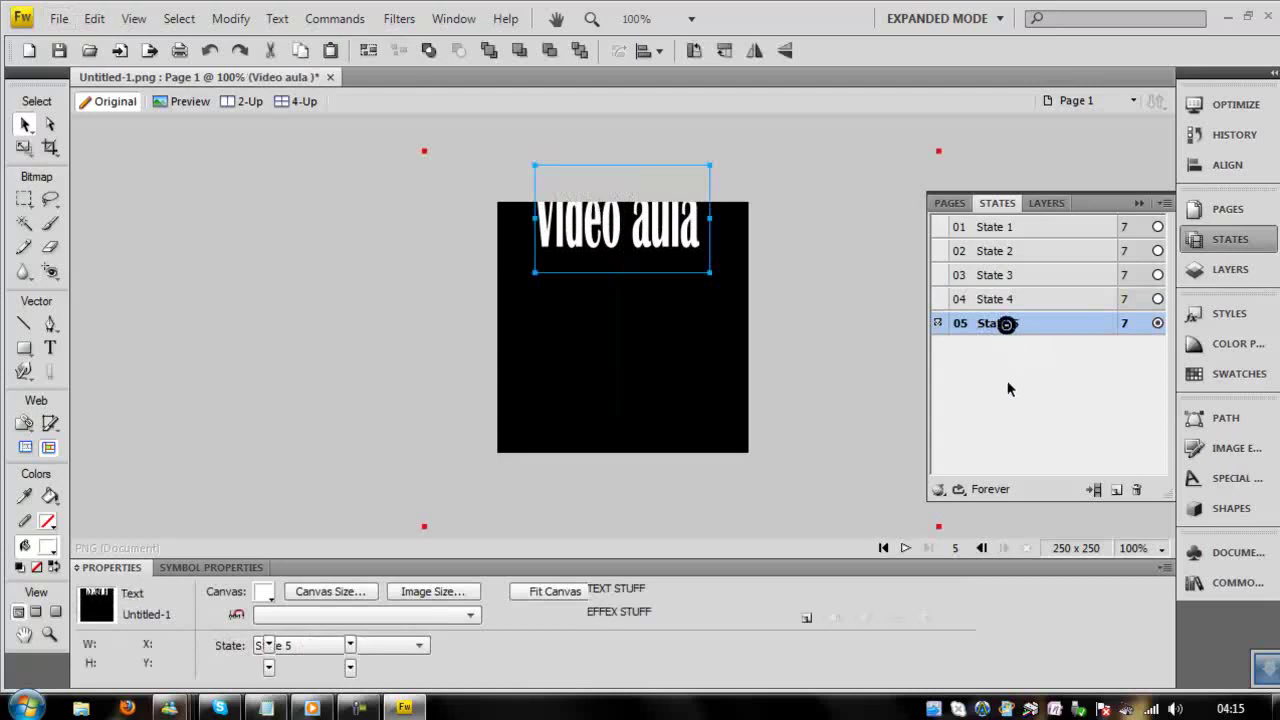
pyautogui.moveTo(986, 322); pyautogui.dragTo(993, 347)
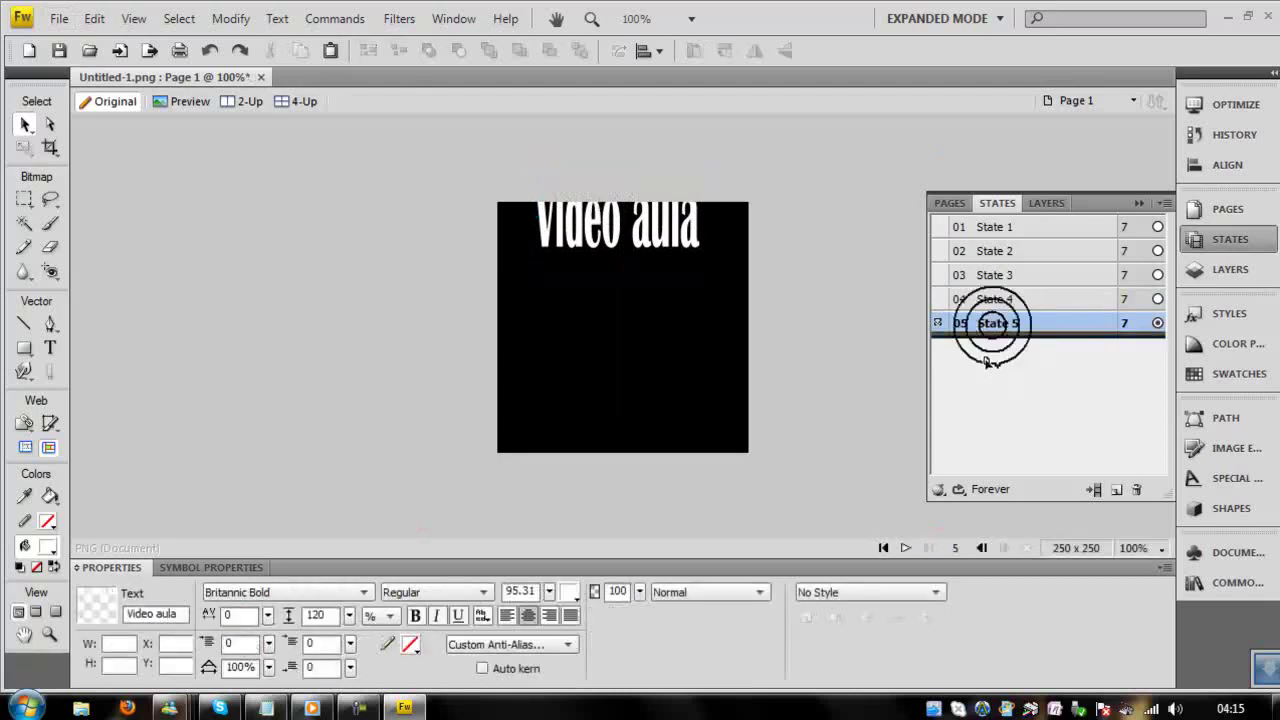
pyautogui.click(993, 347)
# Lower the text about 12 px in State 7, then duplicate into State 8 and beyond
pyautogui.click(990, 372)
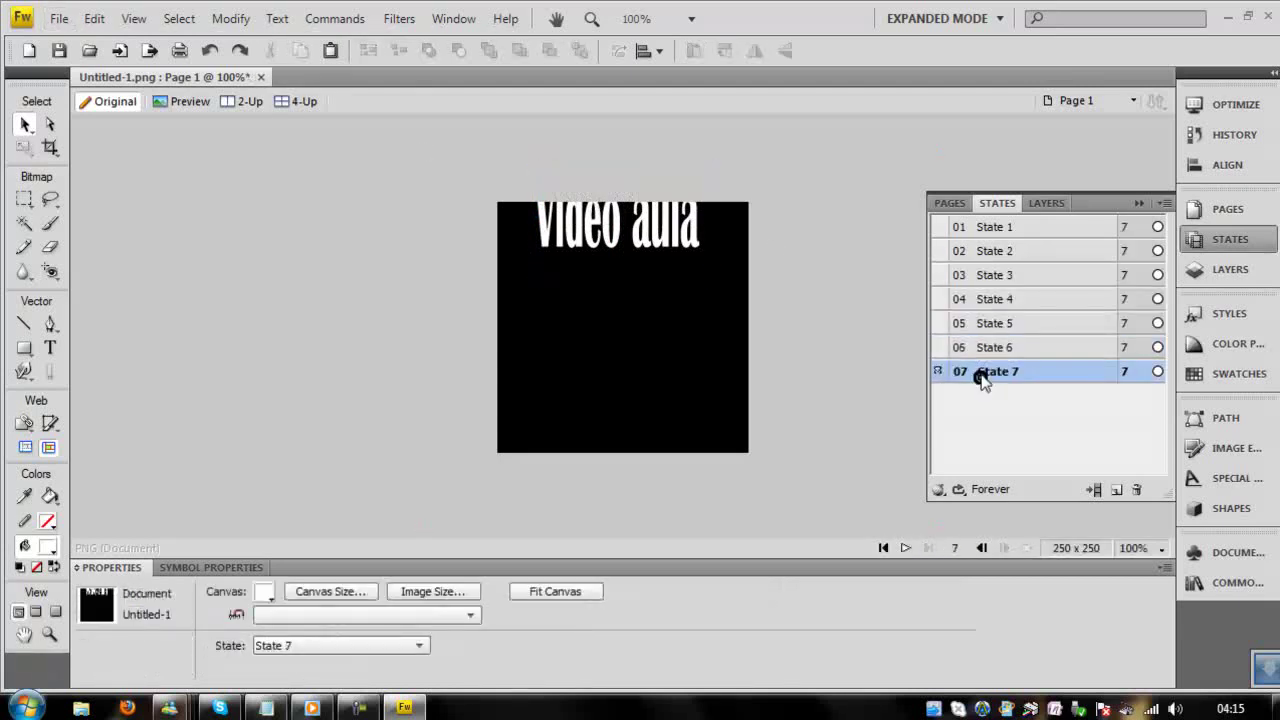
pyautogui.moveTo(632, 231); pyautogui.dragTo(632, 243)
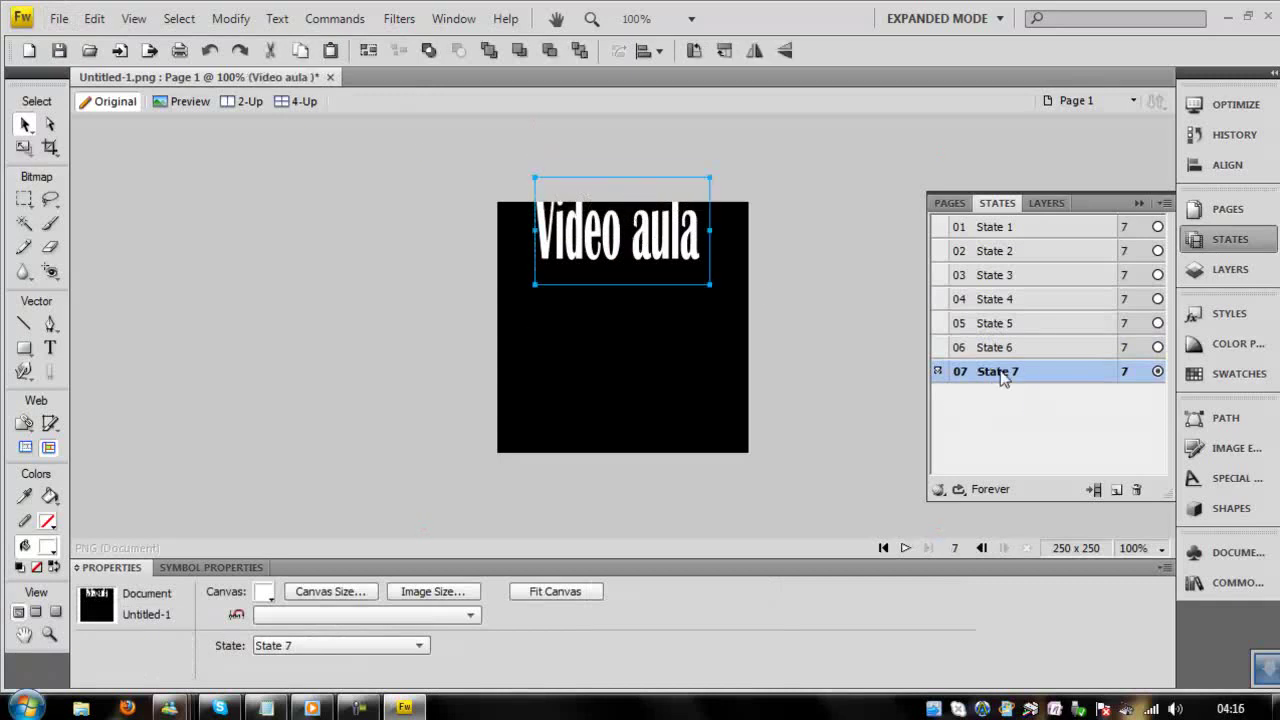
pyautogui.click(998, 370)
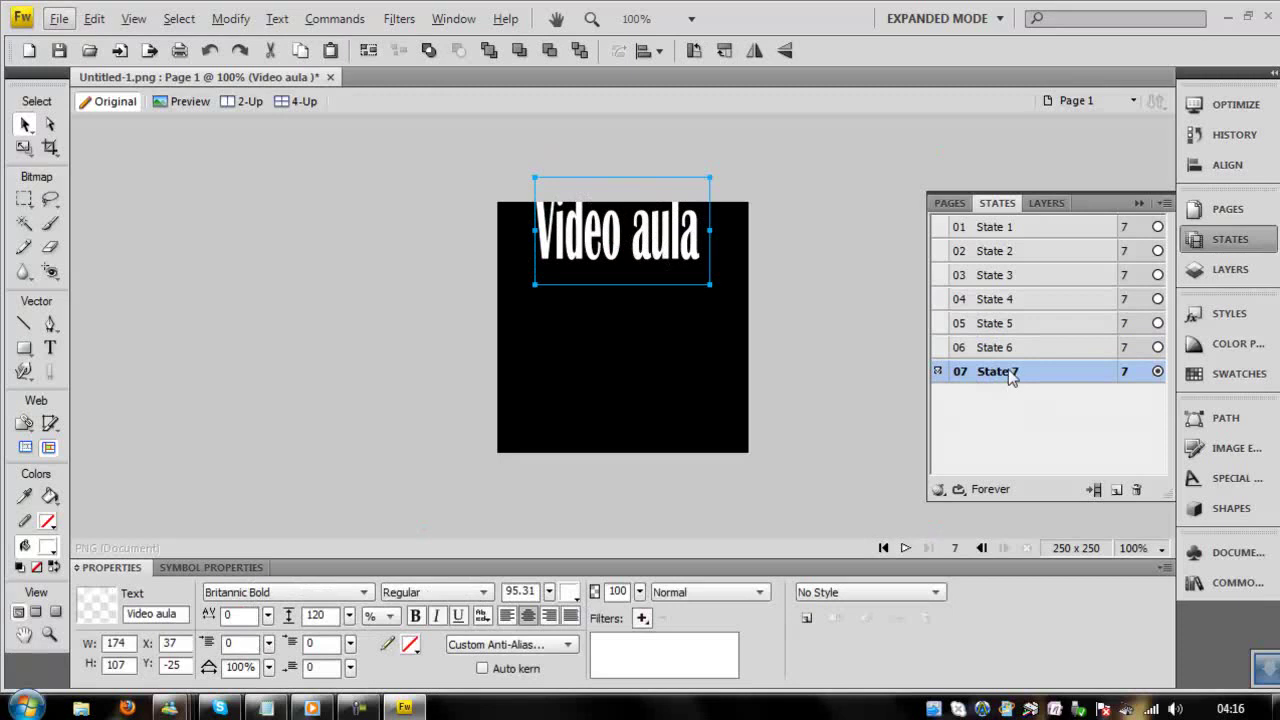
pyautogui.click(1003, 371)
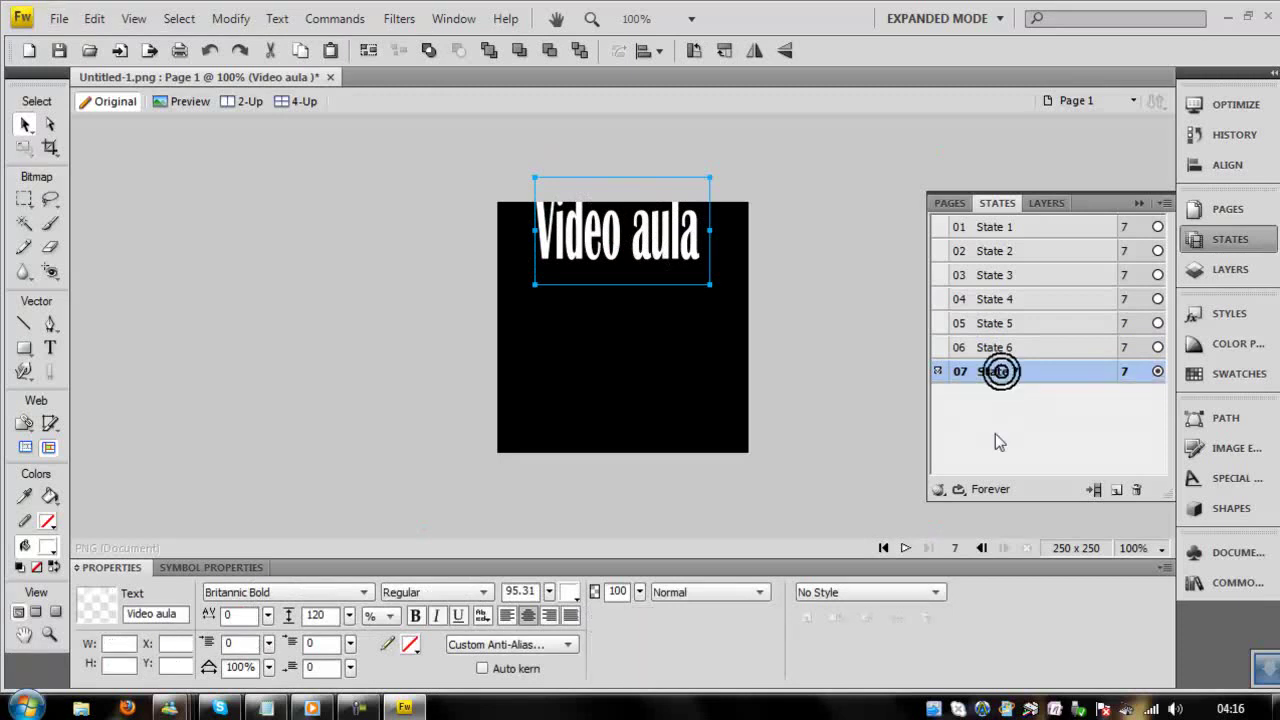
pyautogui.click(1003, 376)
pyautogui.click(998, 398)
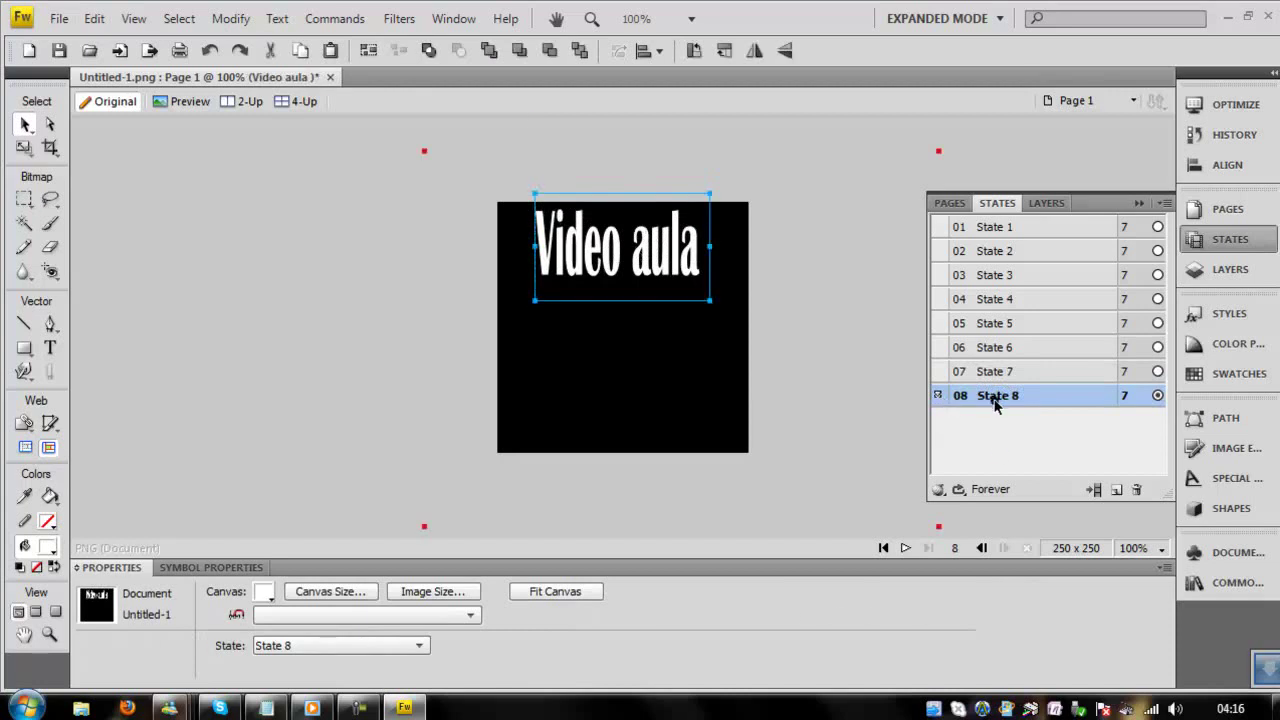
pyautogui.click(995, 400)
pyautogui.moveTo(997, 396)
pyautogui.mouseDown()
pyautogui.moveTo(998, 430)
pyautogui.moveTo(998, 410)
pyautogui.mouseUp()
# Compare States 9 and 10, duplicate into State 11, and nudge its text lower
pyautogui.click(998, 420)
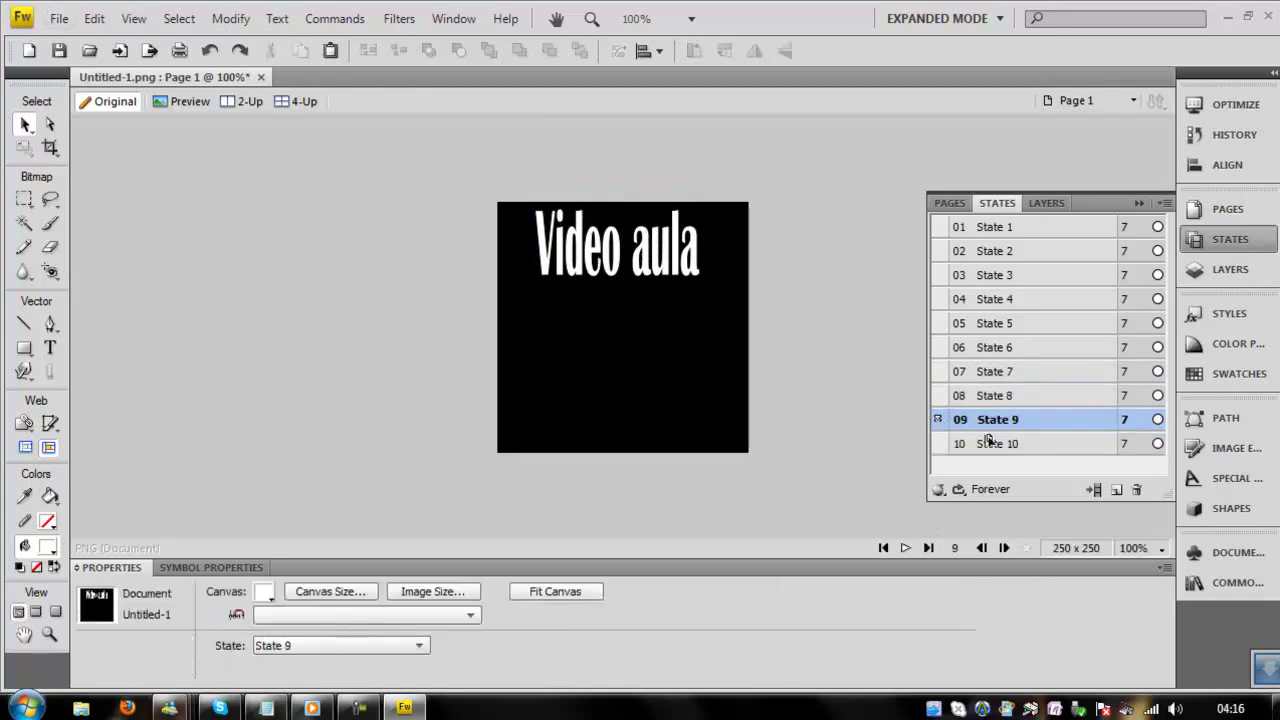
pyautogui.click(988, 440)
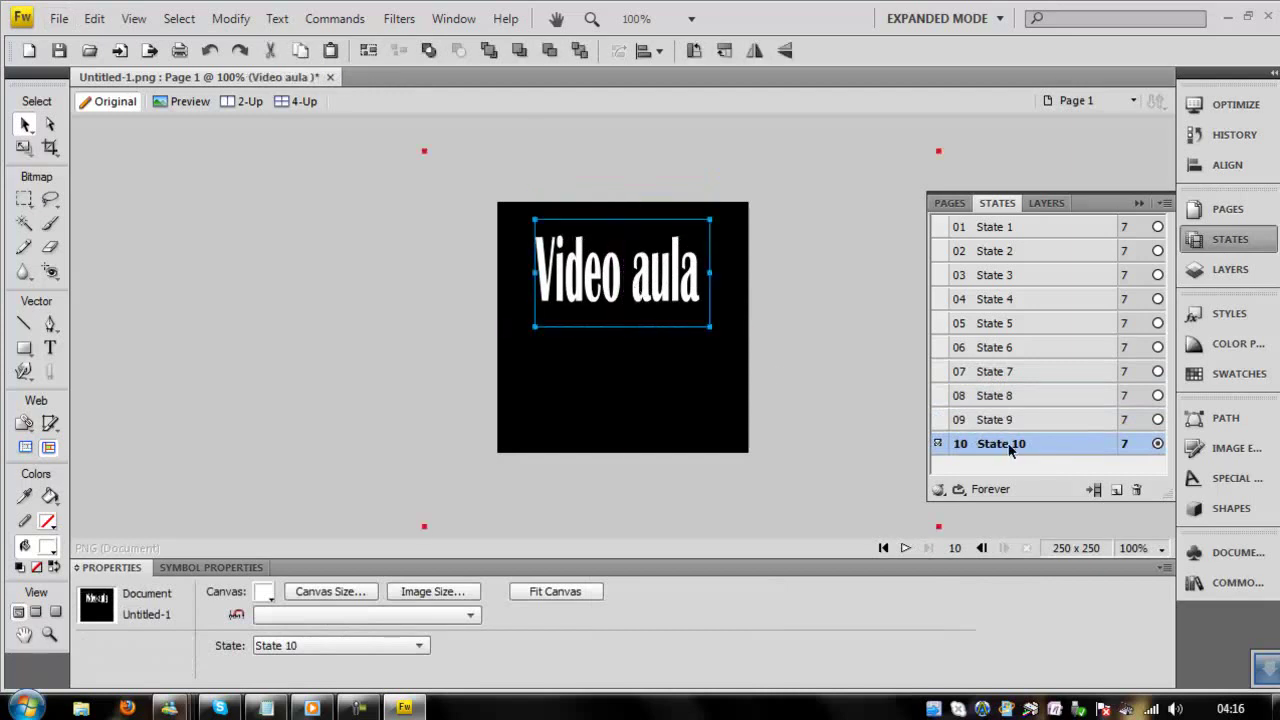
pyautogui.click(1002, 420)
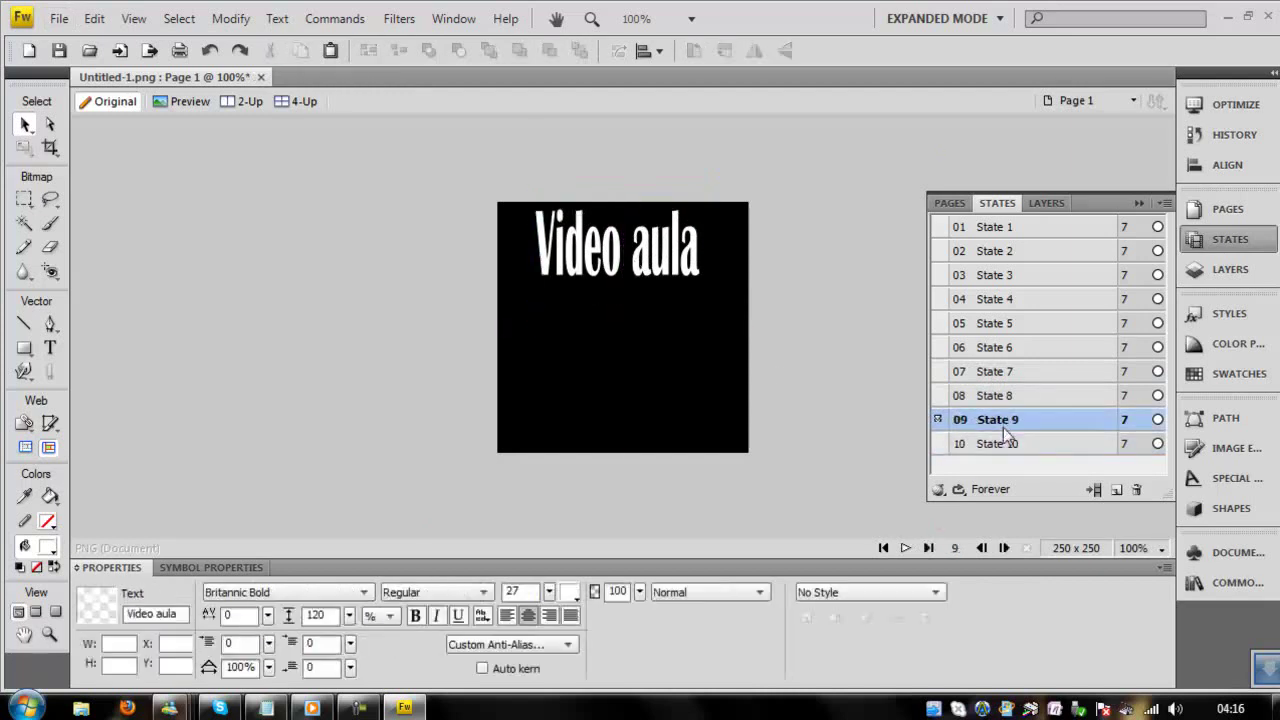
pyautogui.click(1002, 444)
pyautogui.moveTo(995, 448); pyautogui.dragTo(995, 487)
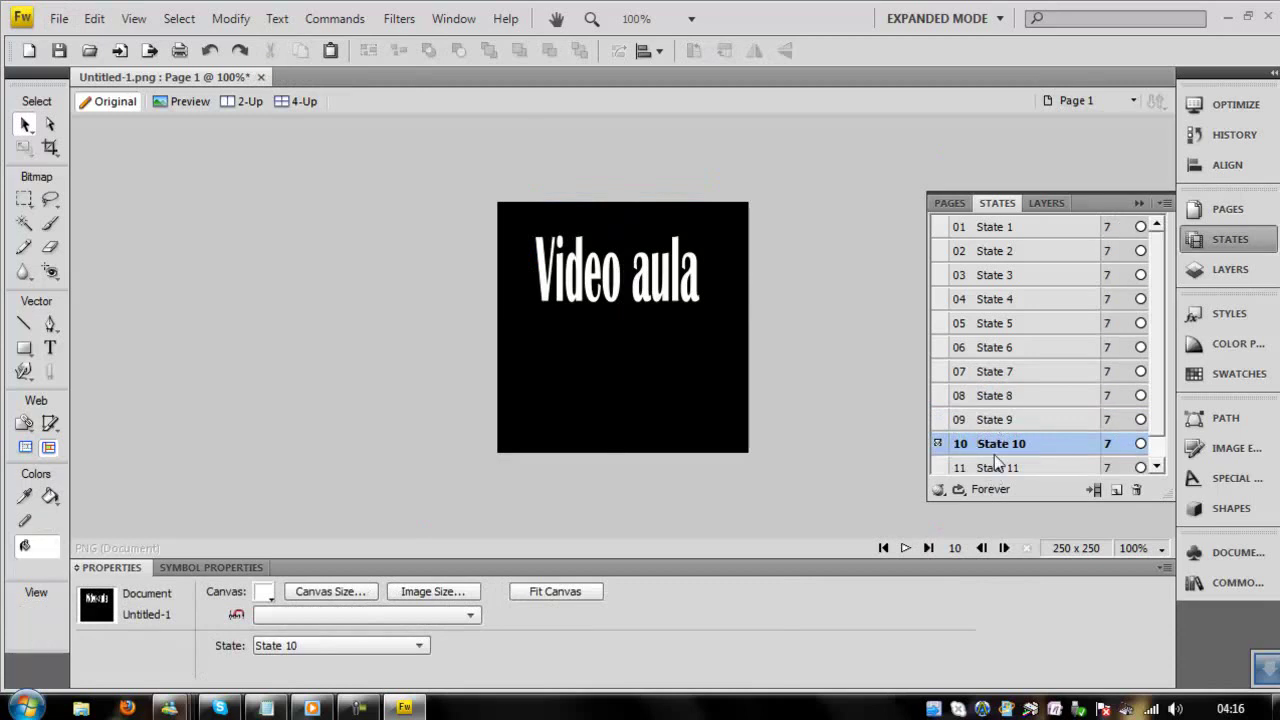
pyautogui.click(1150, 380)
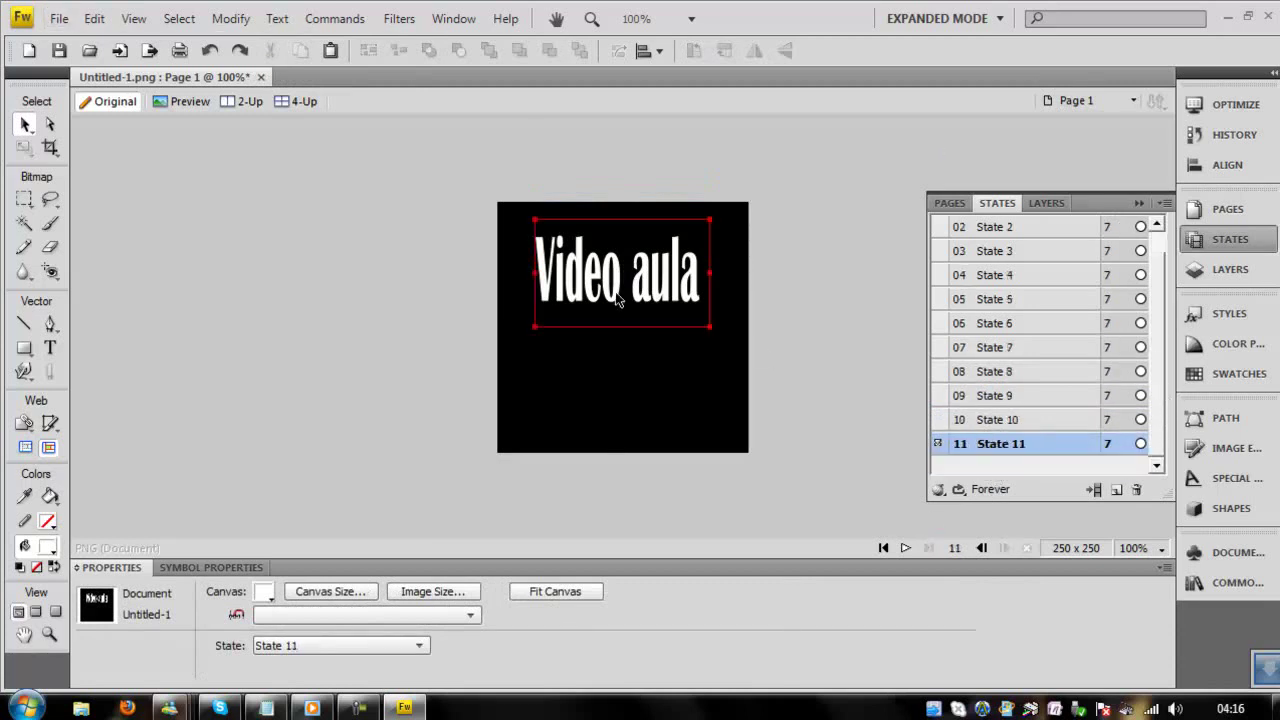
pyautogui.moveTo(583, 274); pyautogui.dragTo(583, 286)
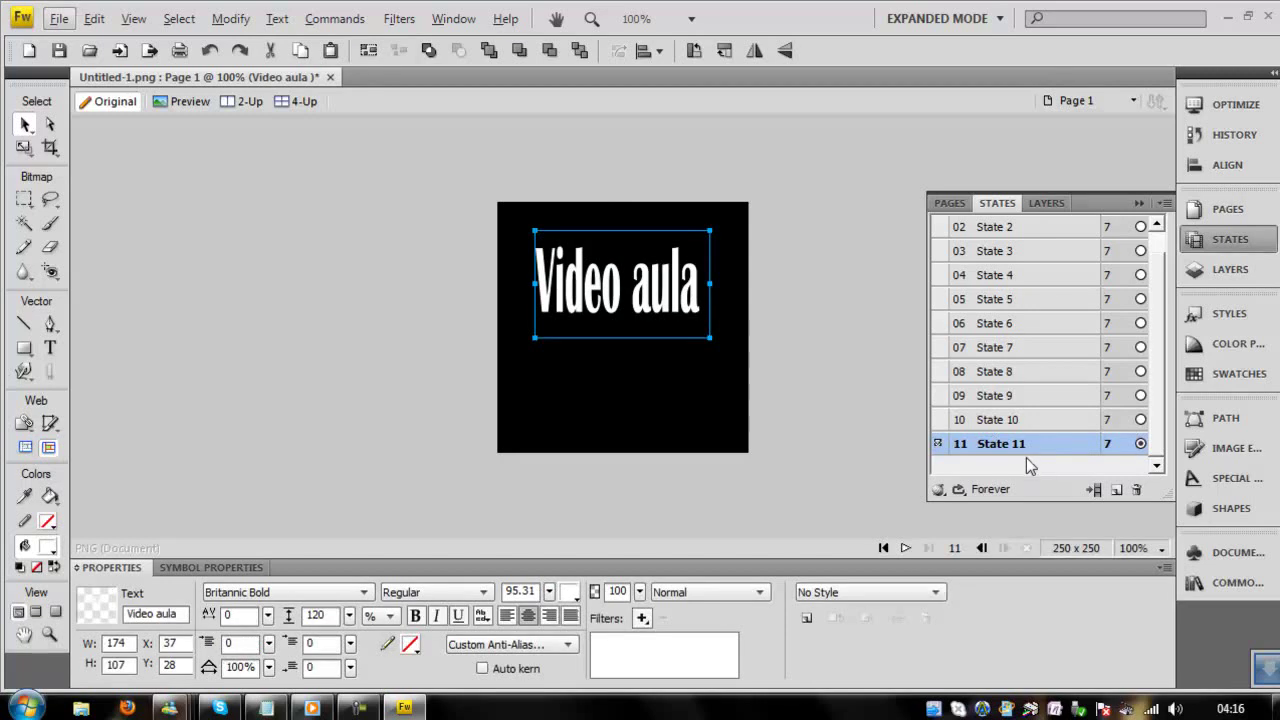
# Duplicate the last state and drag the Video aula text lower in it
pyautogui.moveTo(998, 476); pyautogui.dragTo(998, 470)
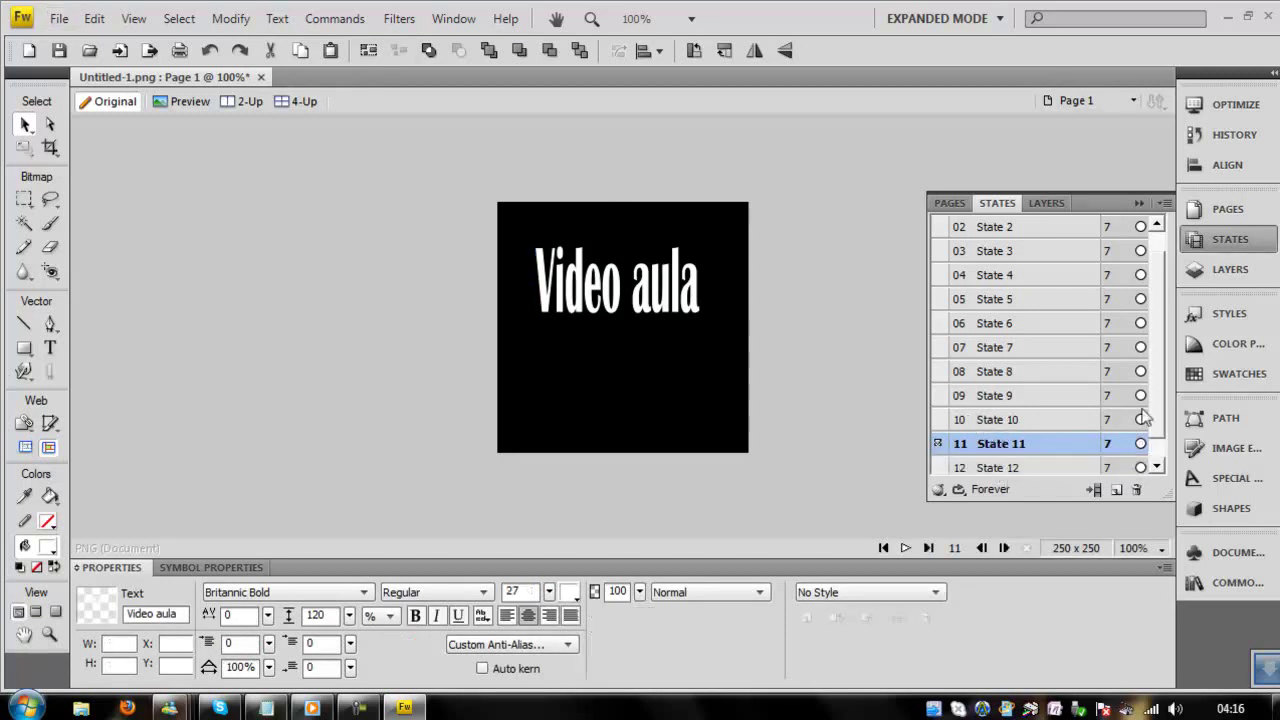
pyautogui.click(1003, 443)
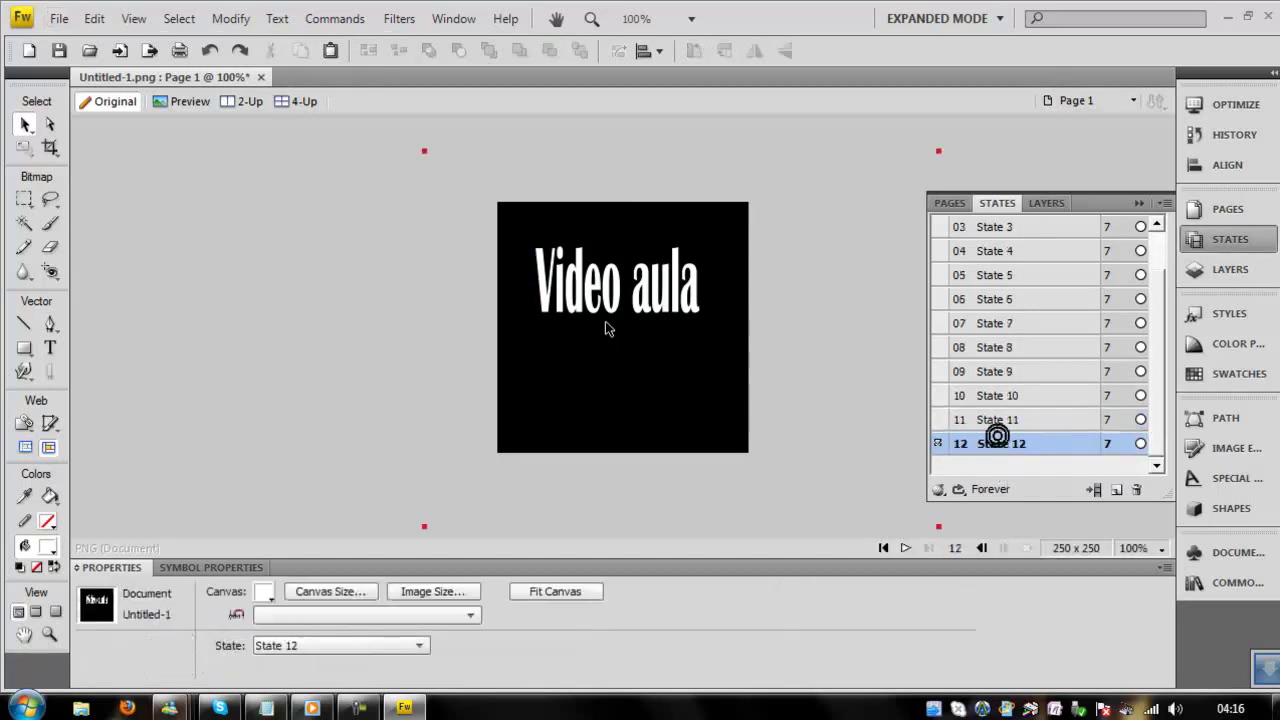
pyautogui.click(997, 452)
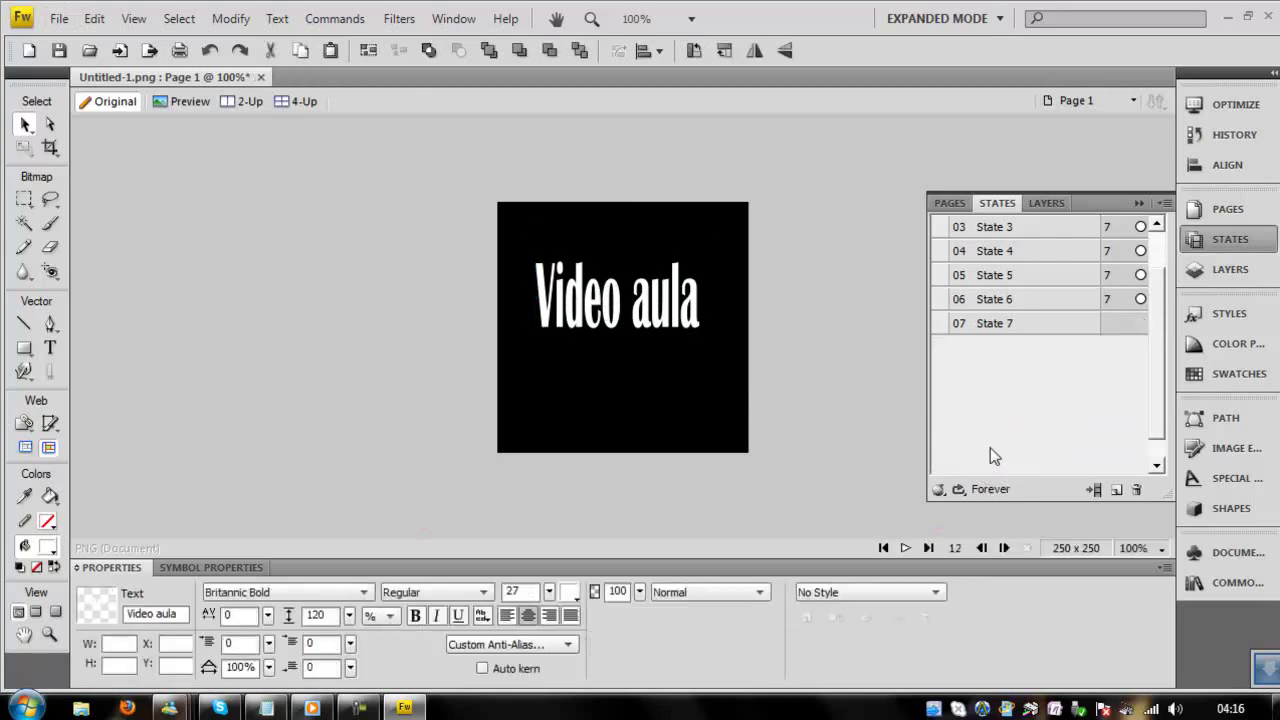
pyautogui.moveTo(1160, 370); pyautogui.dragTo(1158, 420)
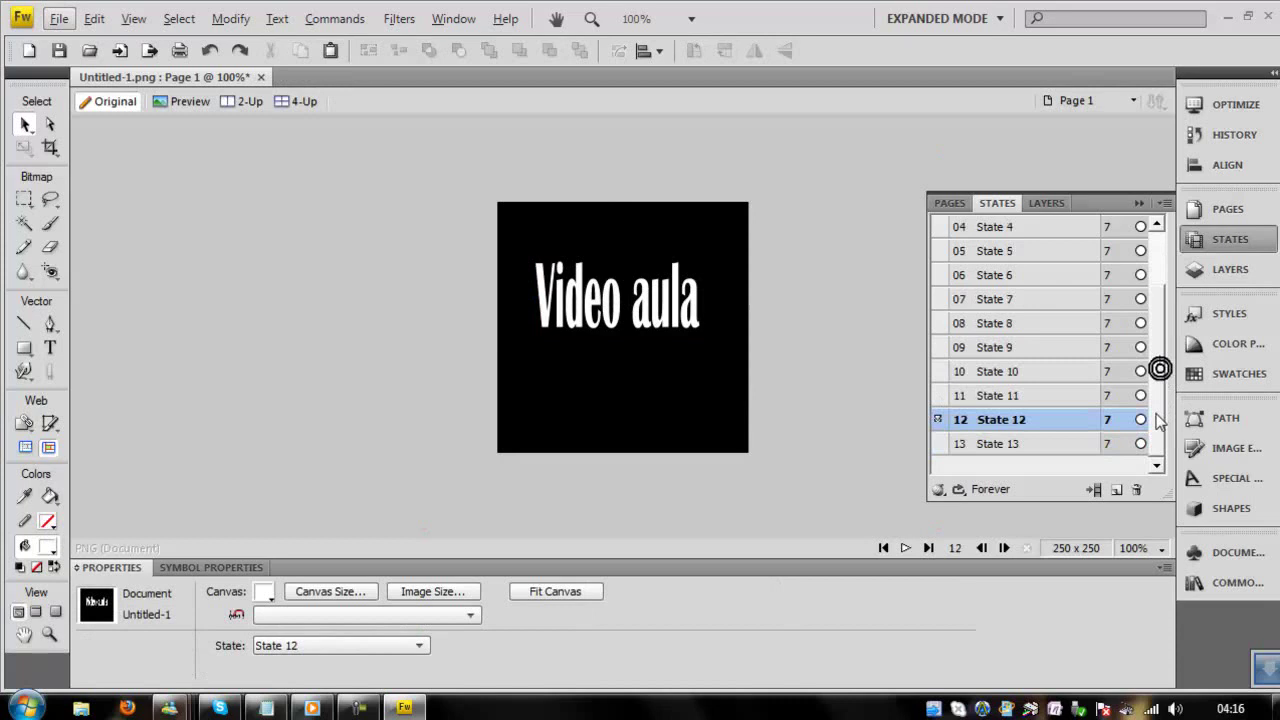
# Duplicate again into State 14, shifting the Video aula text further down the square
pyautogui.click(1014, 443)
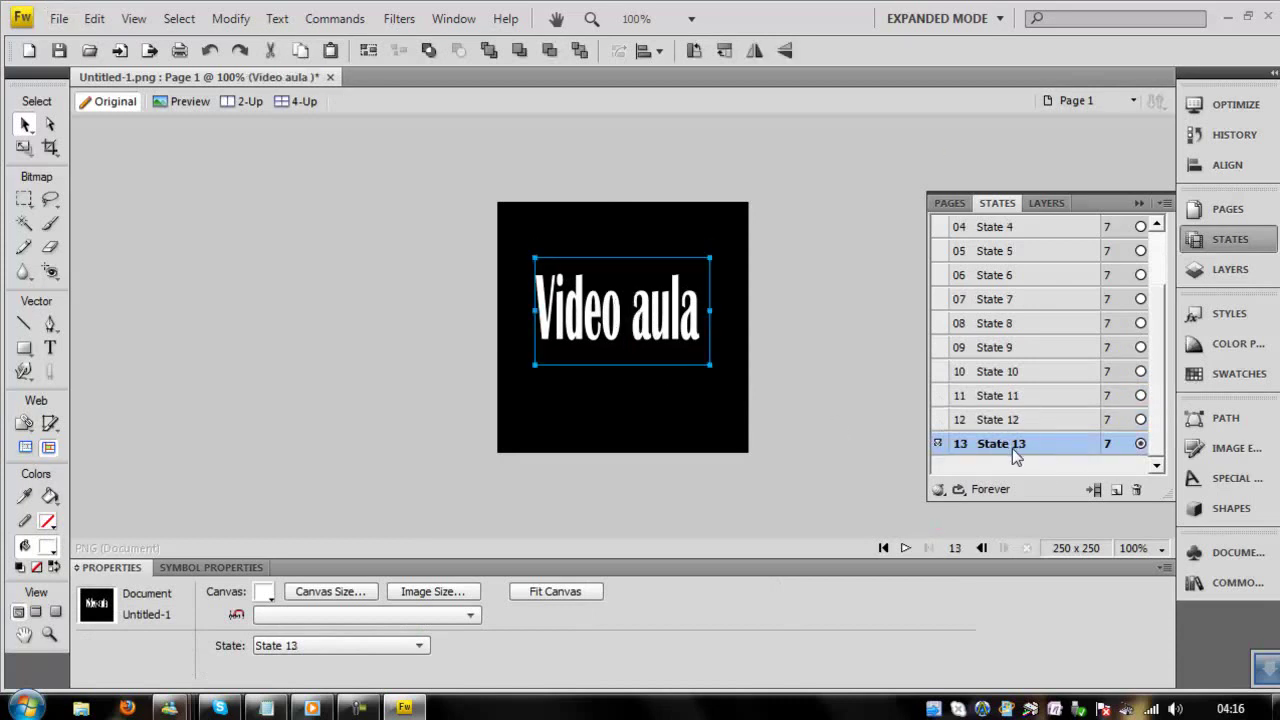
pyautogui.click(1010, 445)
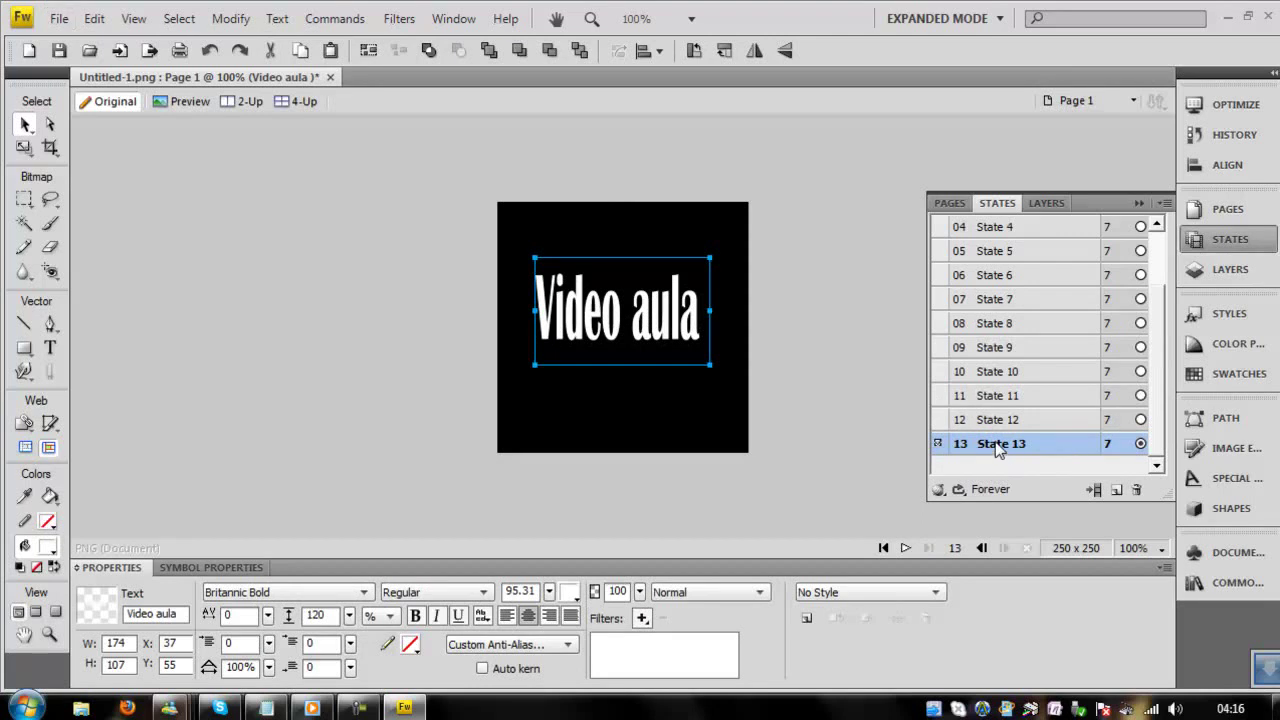
pyautogui.moveTo(1003, 447); pyautogui.dragTo(1116, 489)
pyautogui.moveTo(650, 325); pyautogui.dragTo(652, 340)
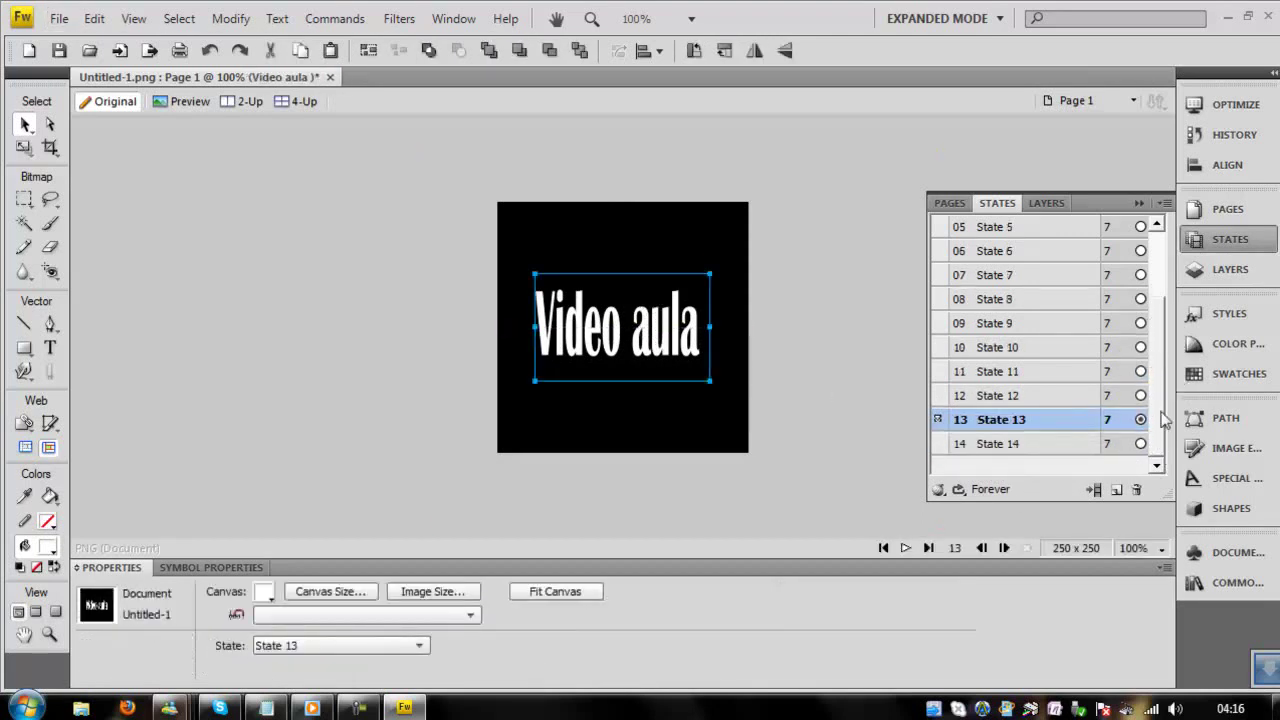
pyautogui.click(1000, 443)
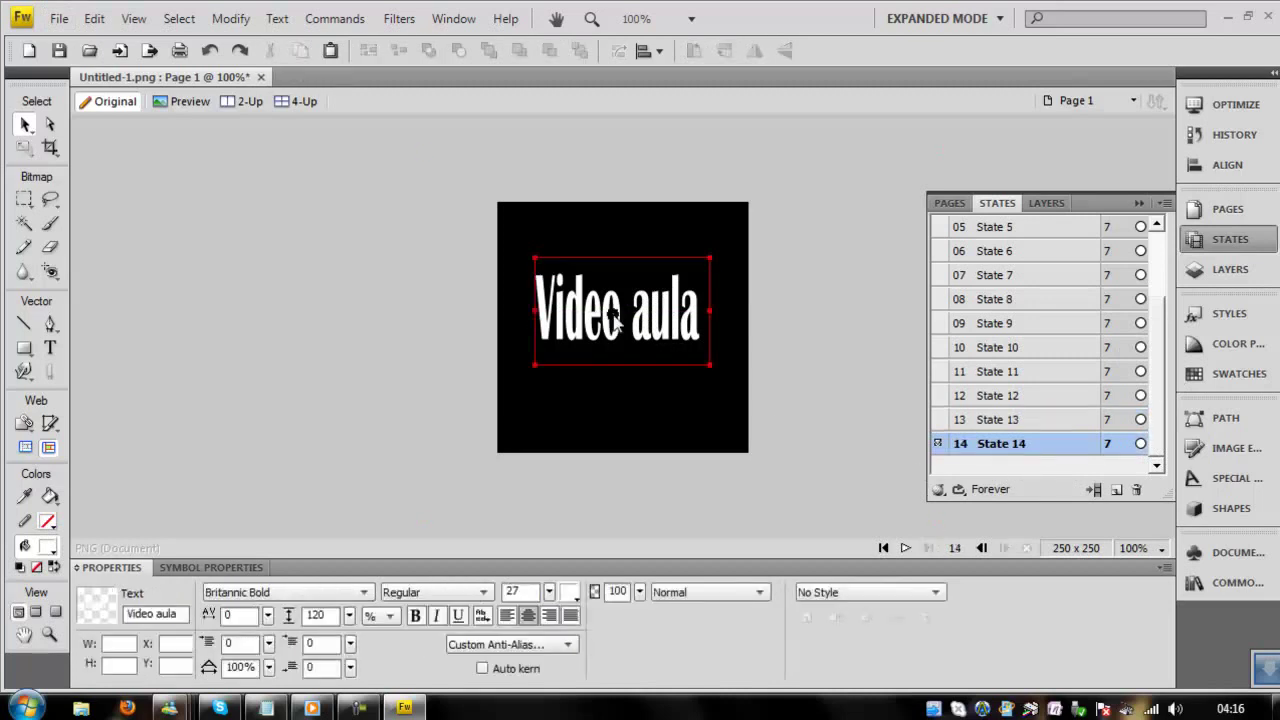
# Try Remove Transformations on the Video aula text, undo it, and switch to the Notepad notes
pyautogui.rightClick(614, 259)
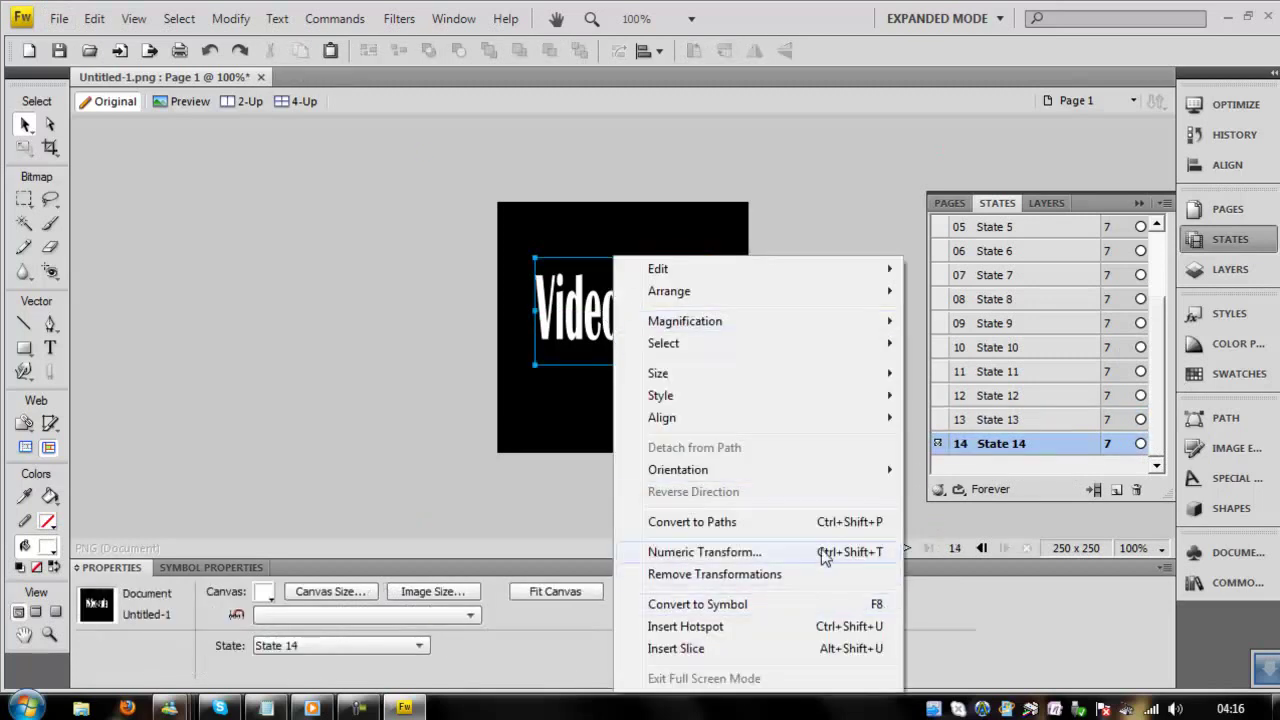
pyautogui.click(789, 574)
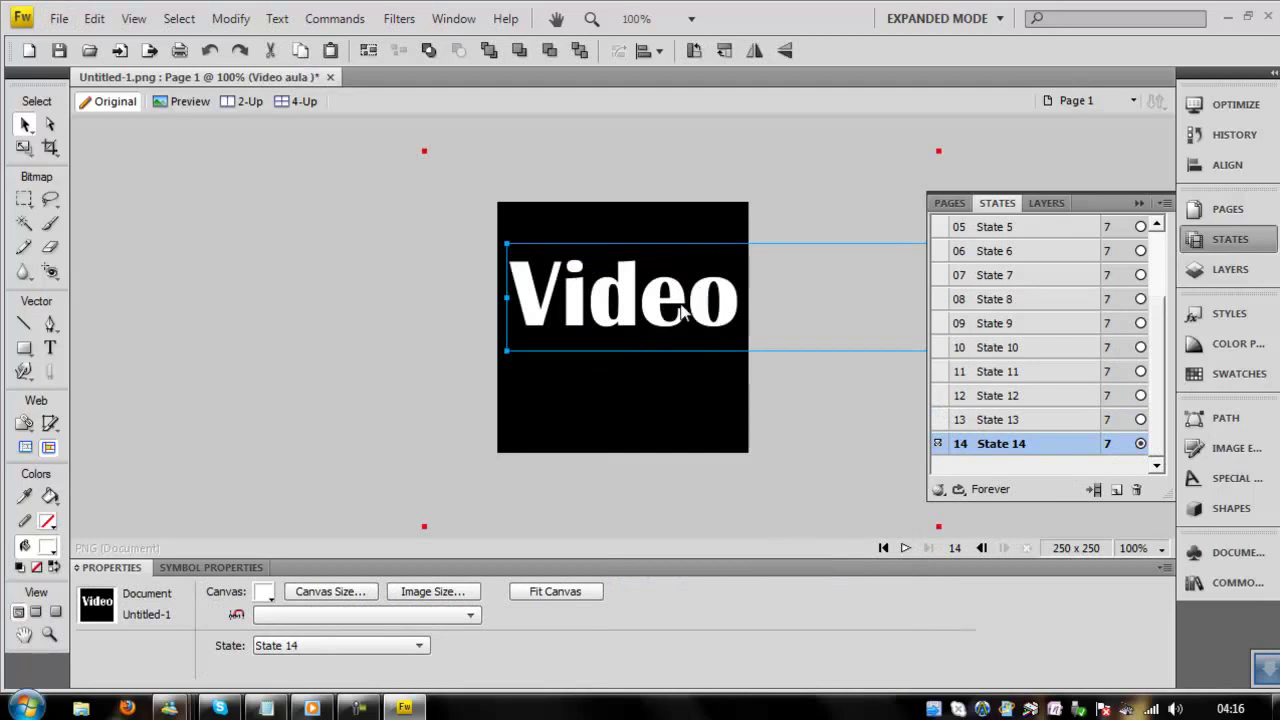
pyautogui.click(549, 278)
pyautogui.click(210, 50)
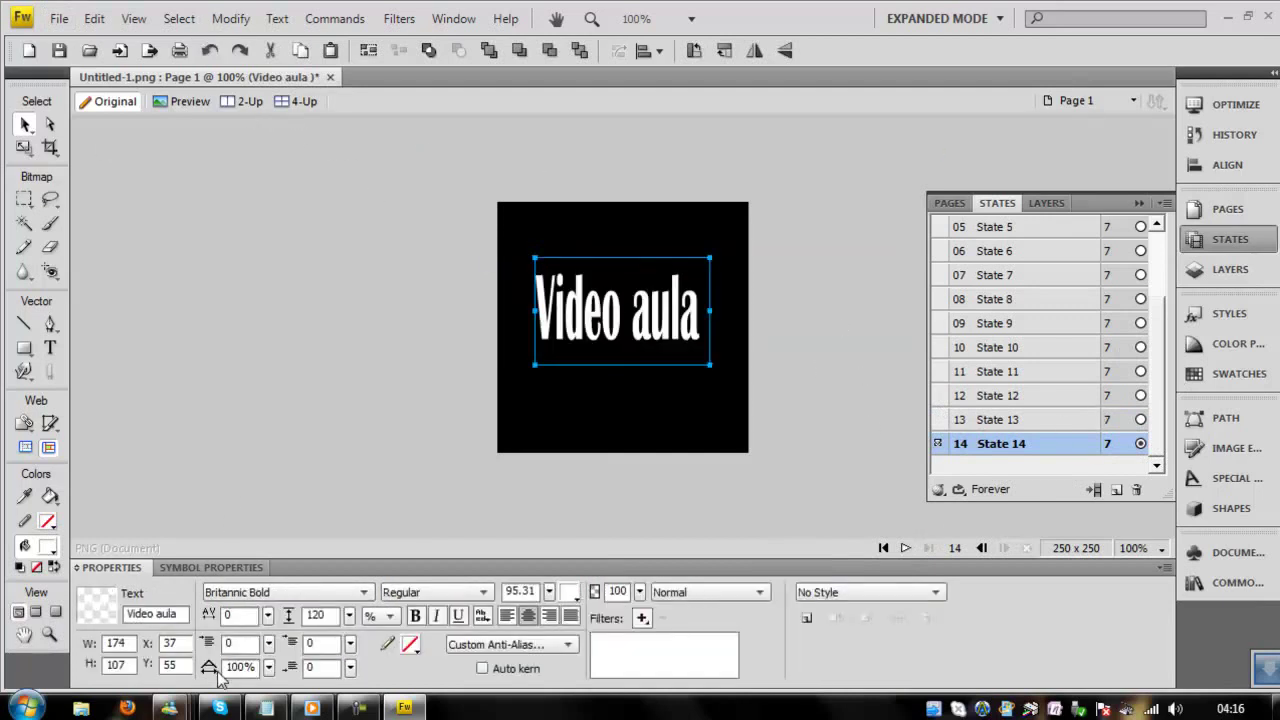
pyautogui.click(275, 707)
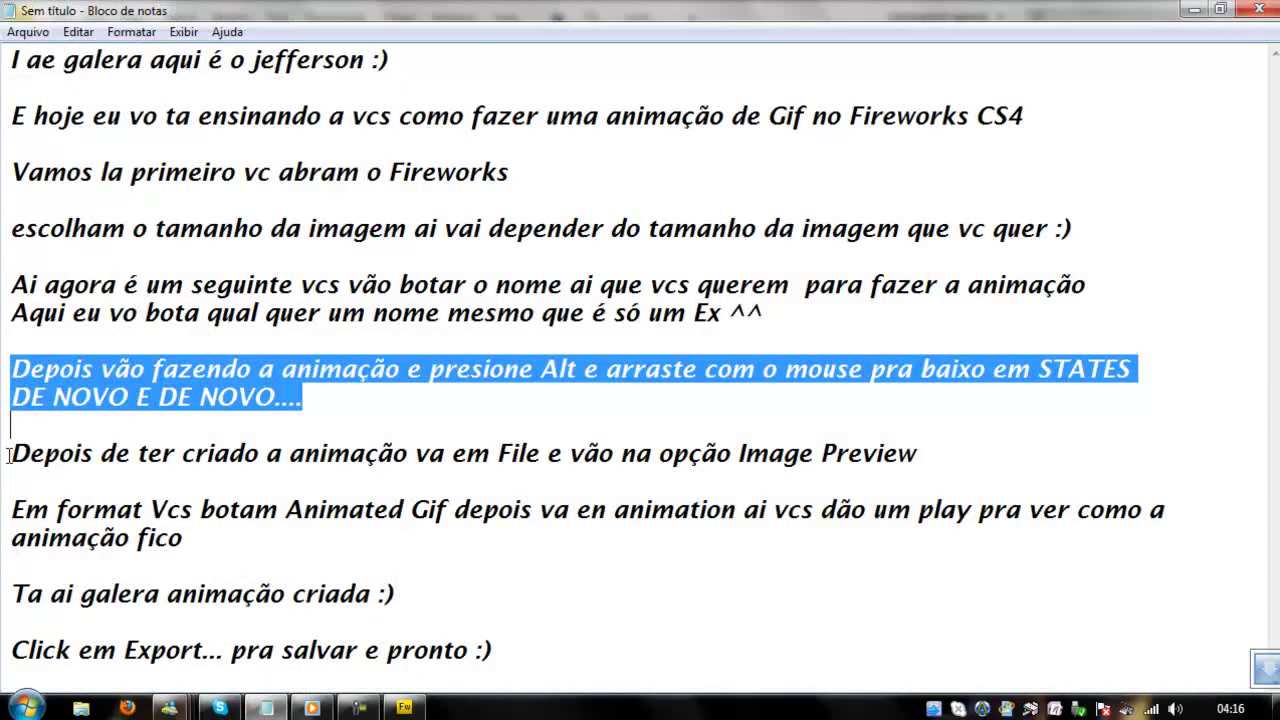
# Highlight the Image Preview step and 'File' in the notes, then open File > Image Preview
pyautogui.moveTo(10, 455); pyautogui.dragTo(274, 476)
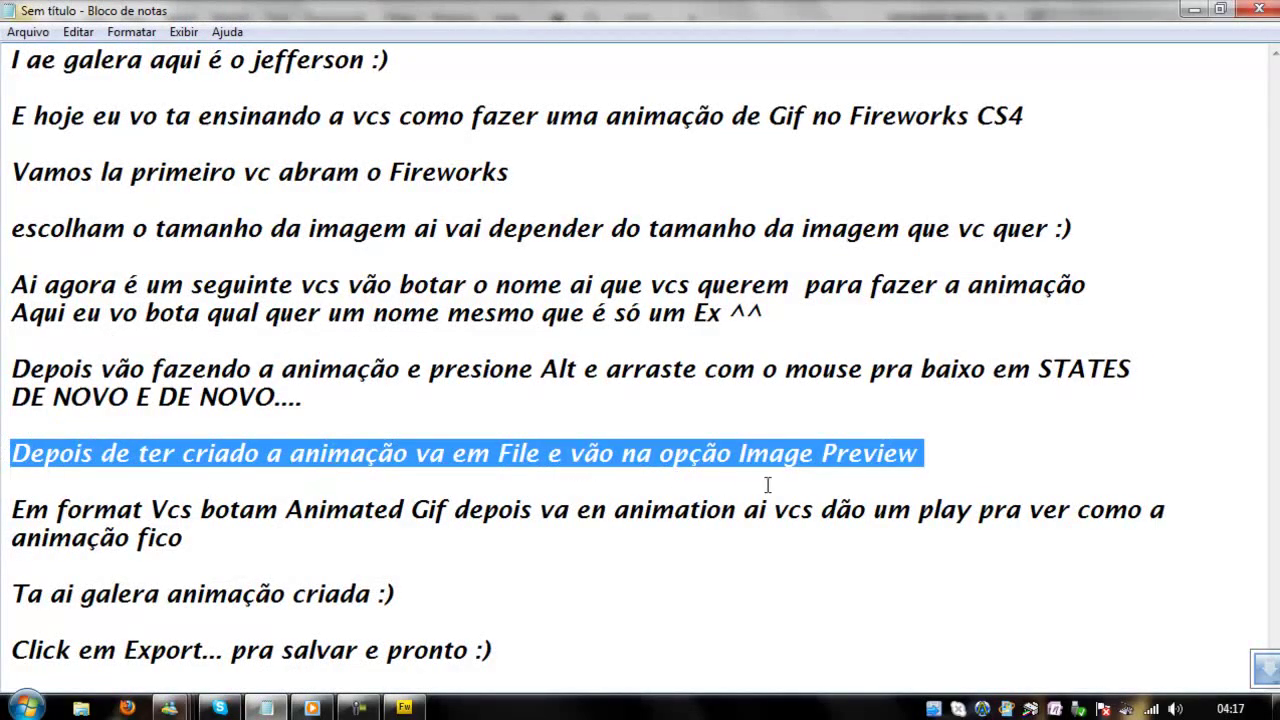
pyautogui.click(677, 459)
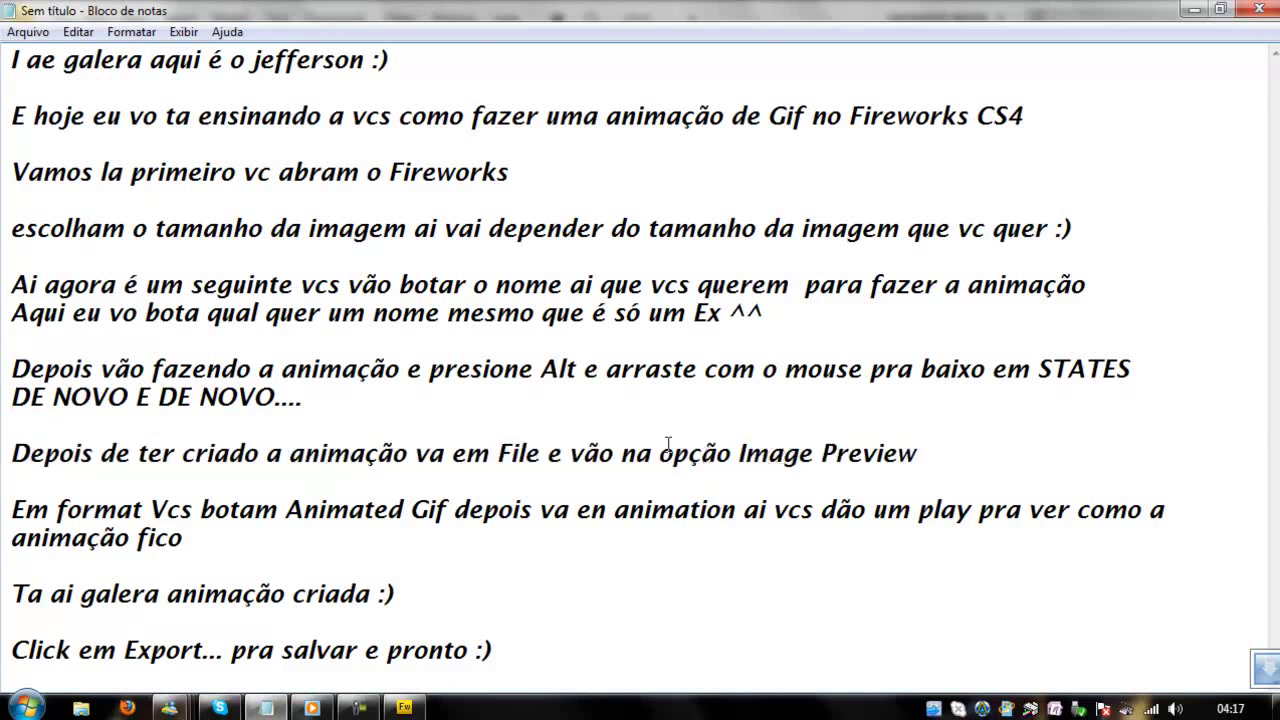
pyautogui.moveTo(500, 452); pyautogui.dragTo(526, 452)
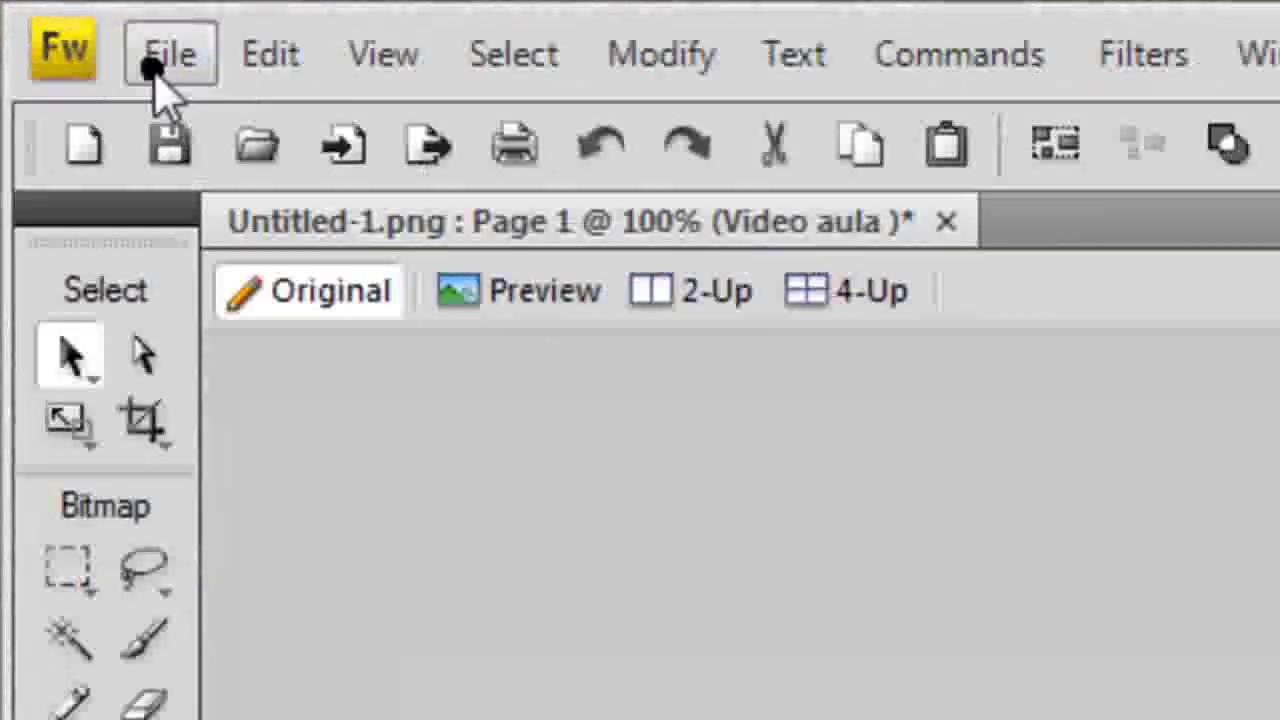
pyautogui.click(95, 30)
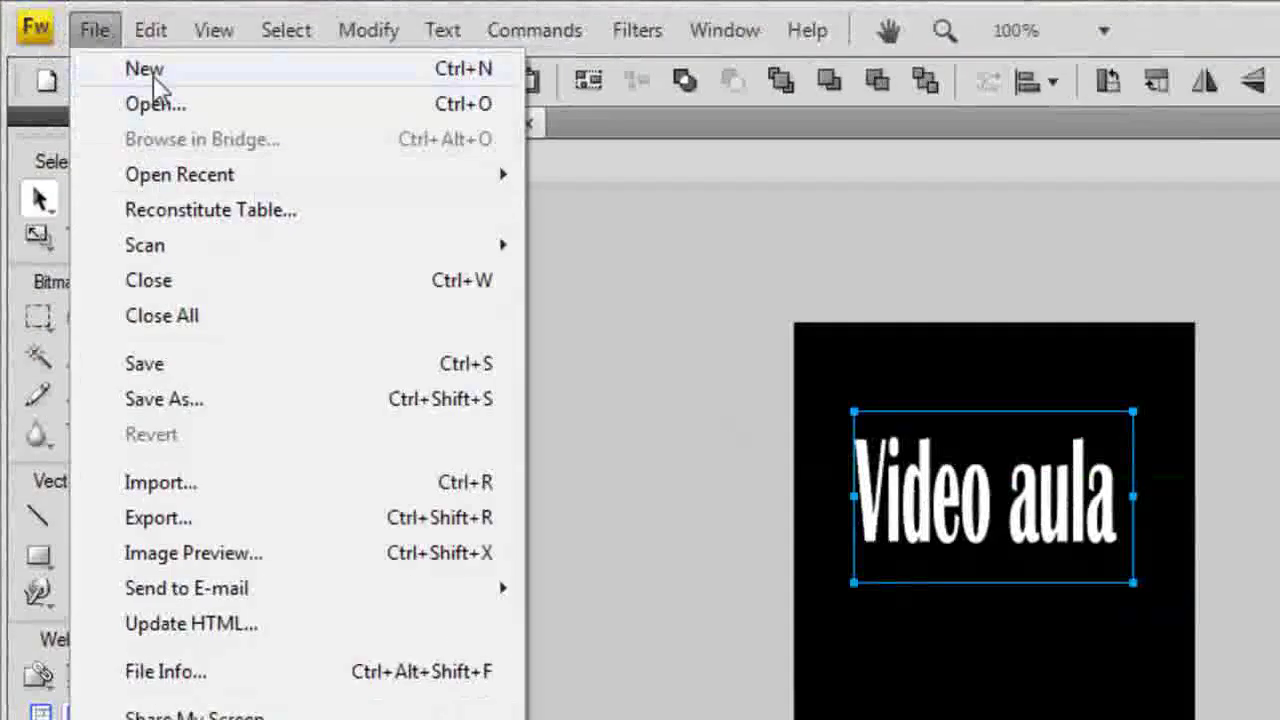
pyautogui.click(190, 560)
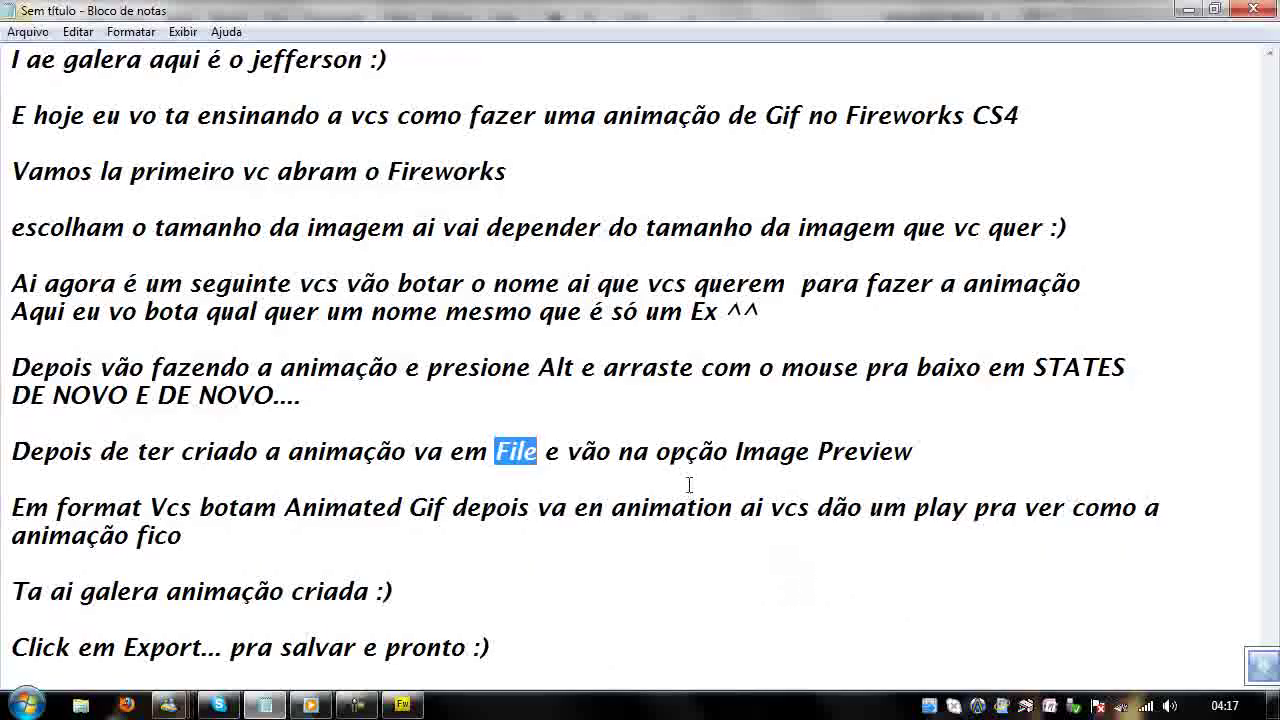
# Highlight 'Image Preview' and 'Animated Gif' in the notes, then minimize Notepad
pyautogui.click(689, 482)
pyautogui.moveTo(735, 452); pyautogui.dragTo(941, 464)
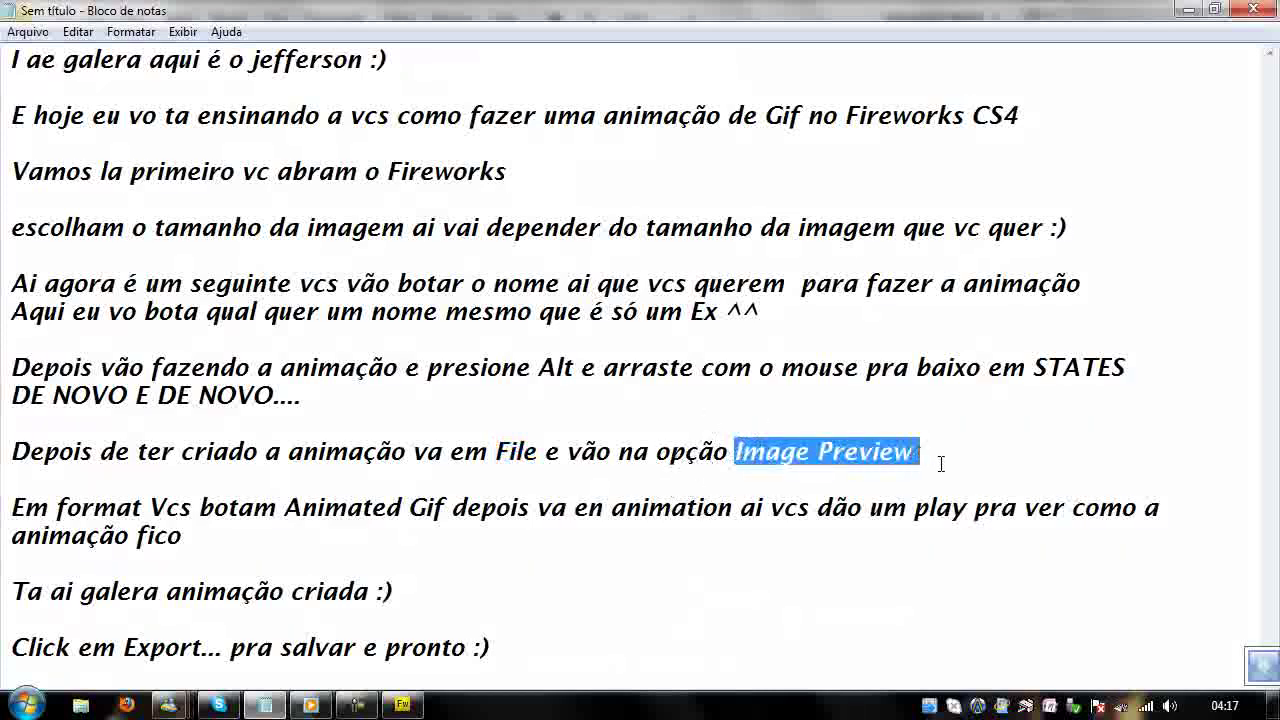
pyautogui.click(155, 510)
pyautogui.moveTo(10, 507); pyautogui.dragTo(495, 510)
pyautogui.click(316, 510)
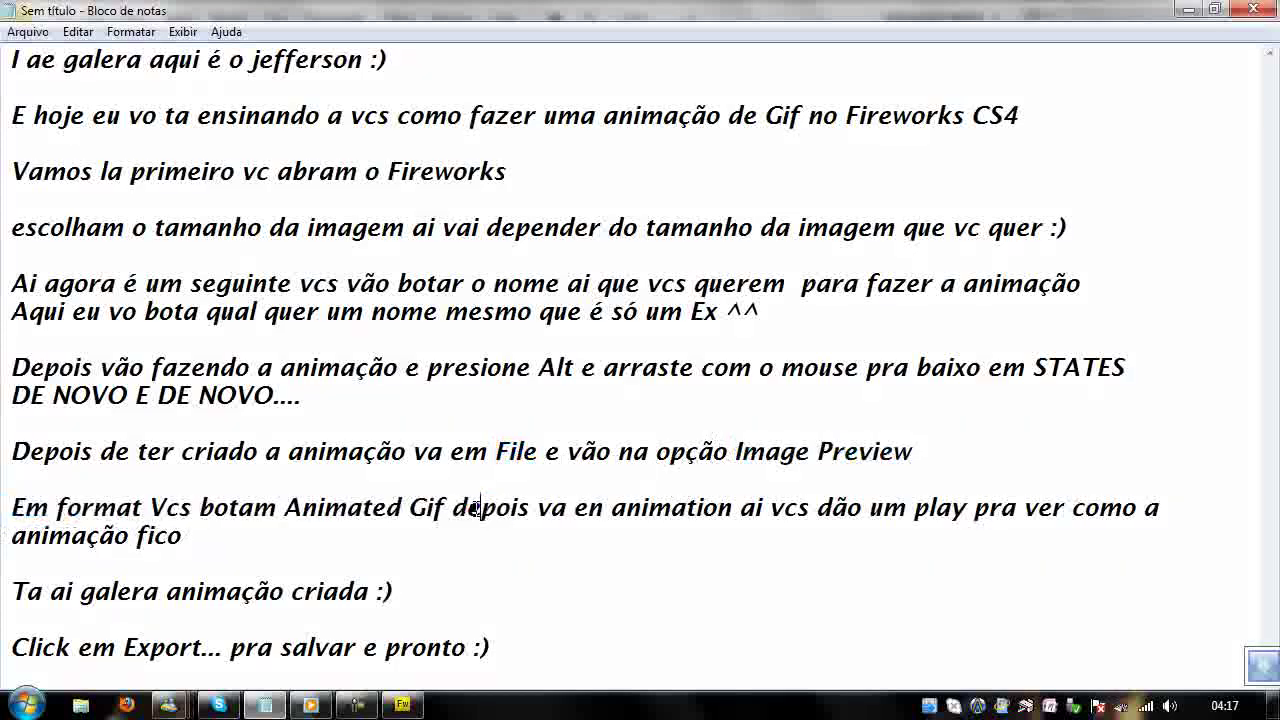
pyautogui.moveTo(287, 507); pyautogui.dragTo(452, 507)
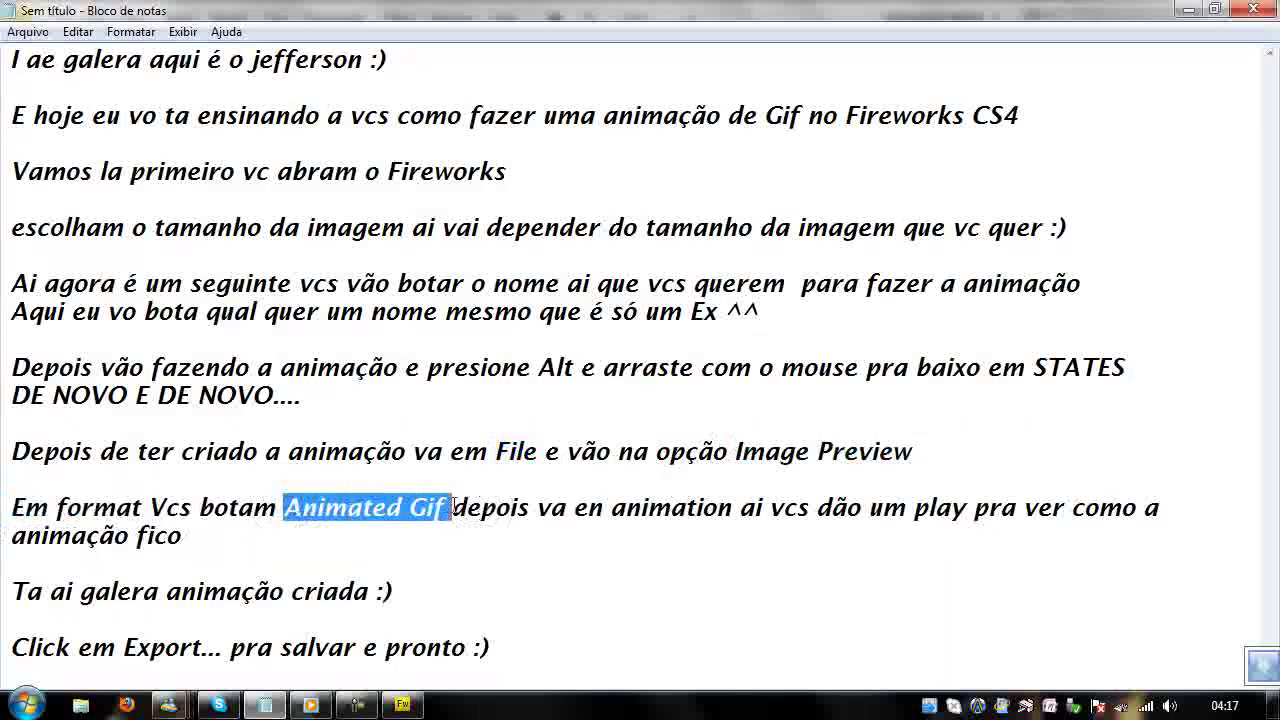
pyautogui.click(457, 507)
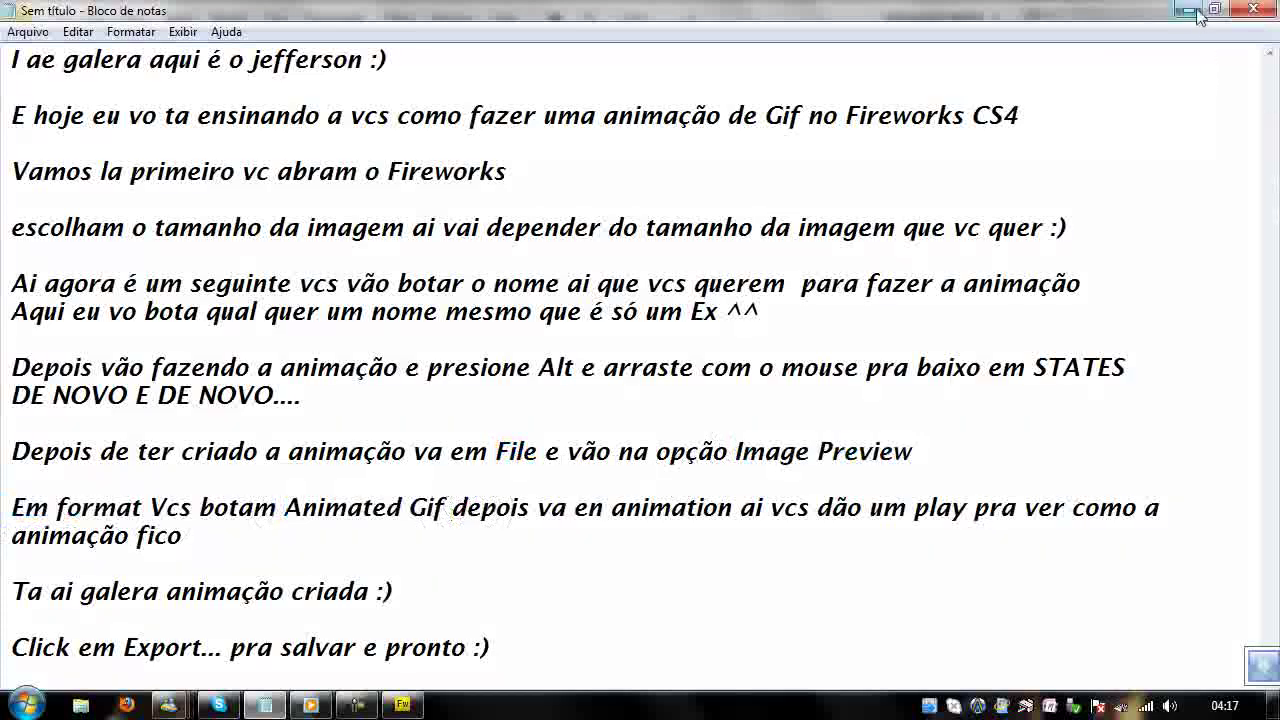
pyautogui.click(1188, 9)
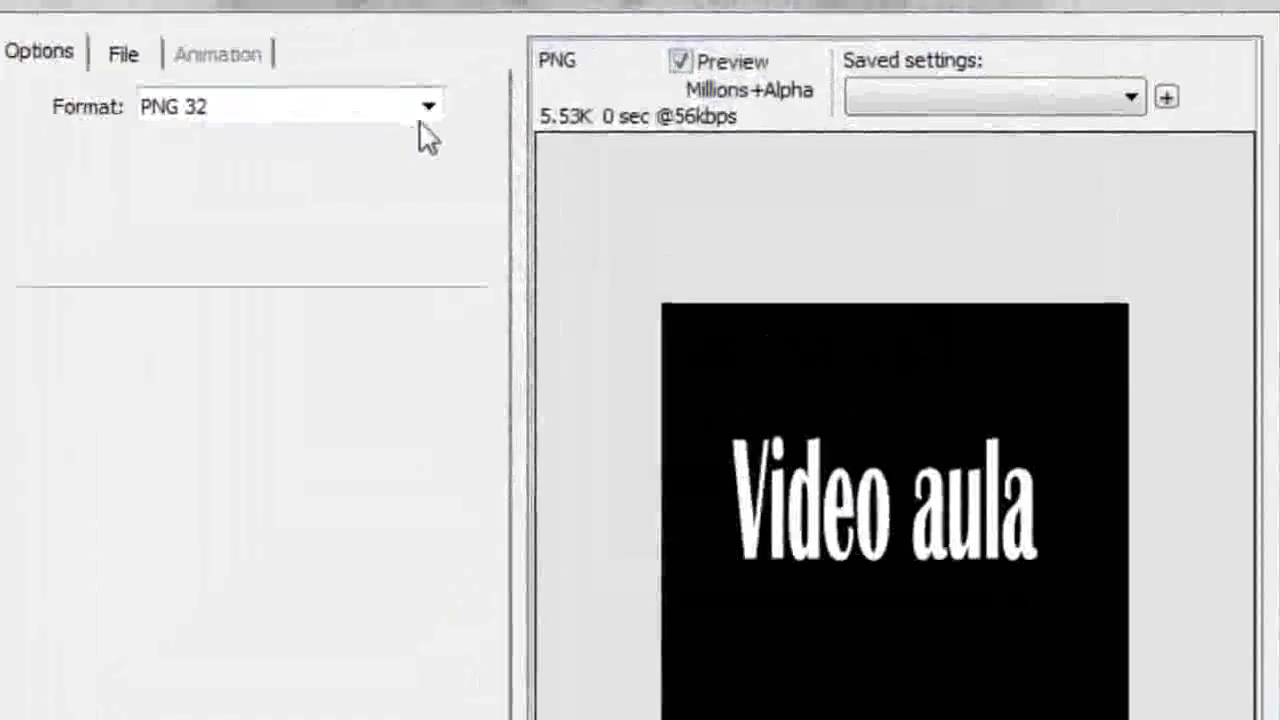
# Set the Image Preview format to Animated GIF and highlight the play instruction in the notes
pyautogui.click(428, 106)
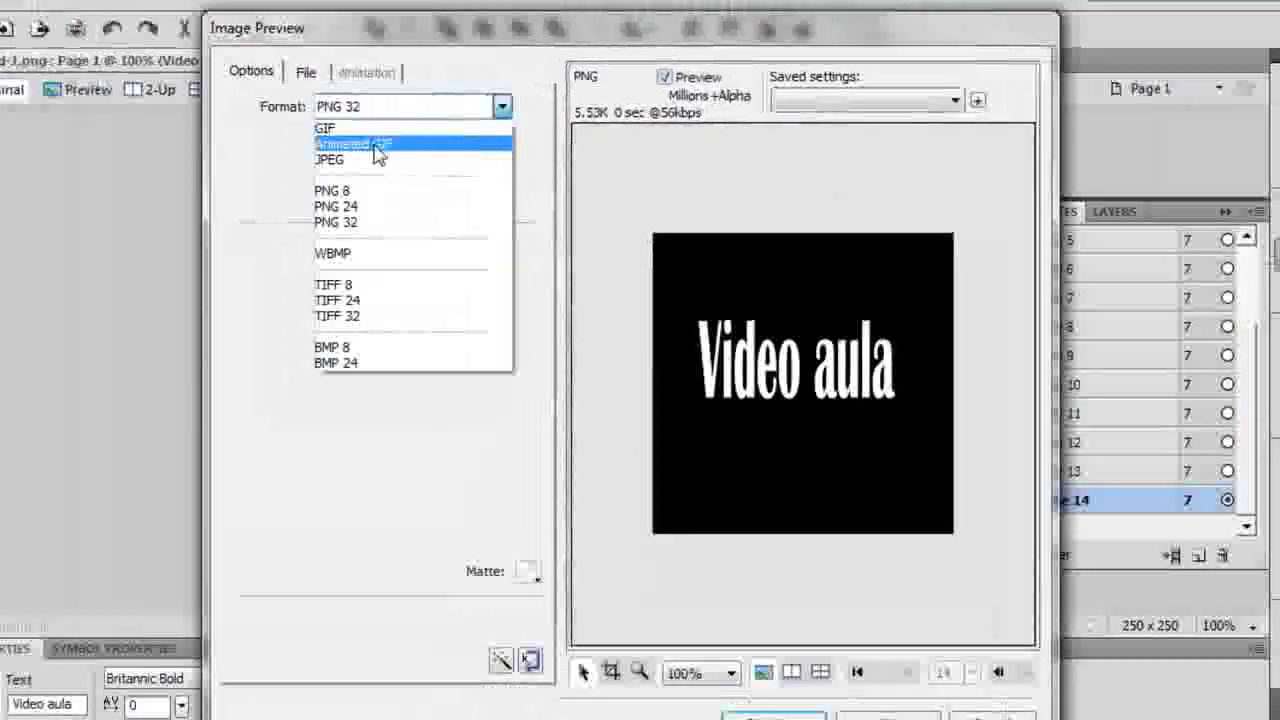
pyautogui.click(378, 150)
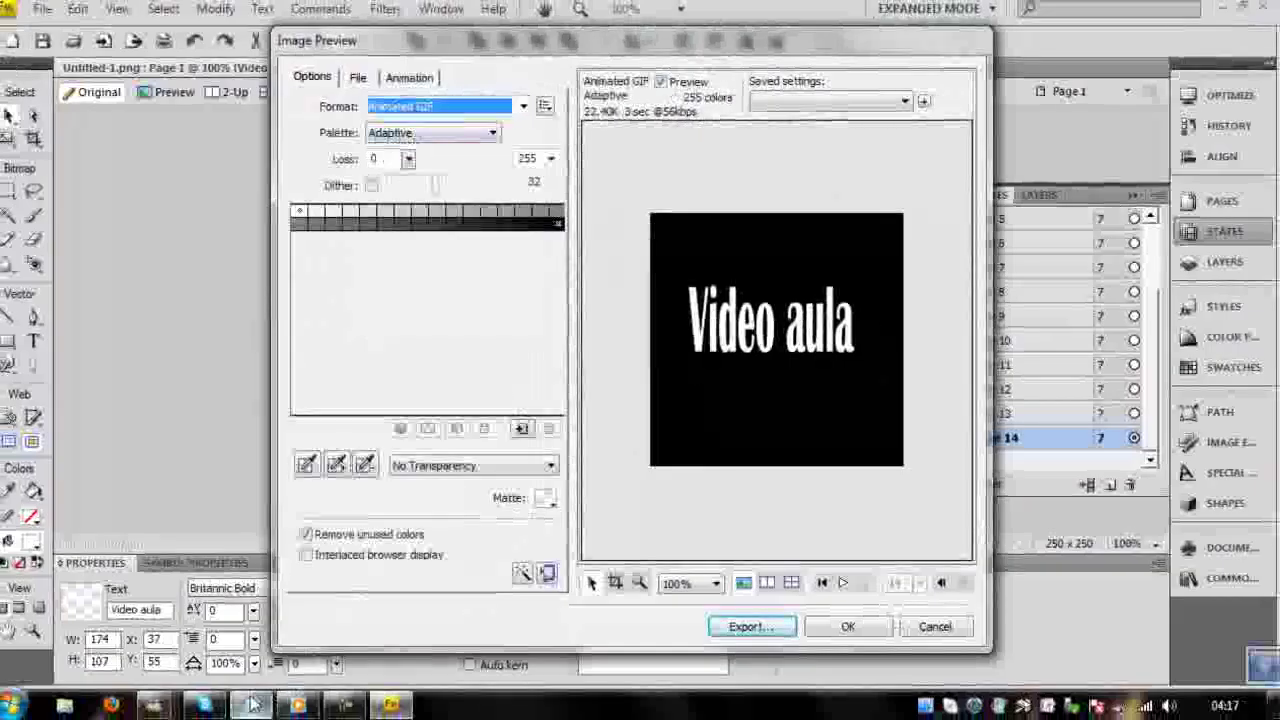
pyautogui.click(255, 705)
pyautogui.moveTo(443, 514)
pyautogui.mouseDown()
pyautogui.moveTo(1120, 508)
pyautogui.moveTo(1116, 538)
pyautogui.mouseUp()
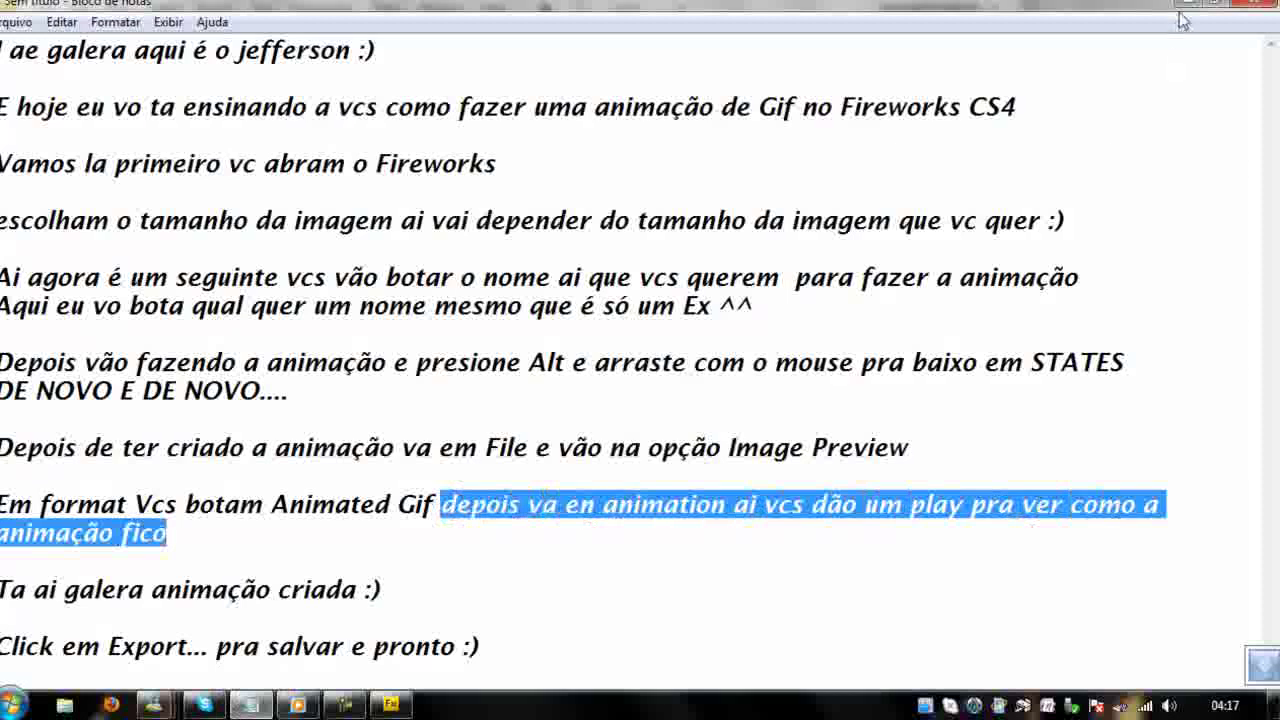
# Show the Animation settings for states 1–14 and play the animation preview
pyautogui.click(1188, 5)
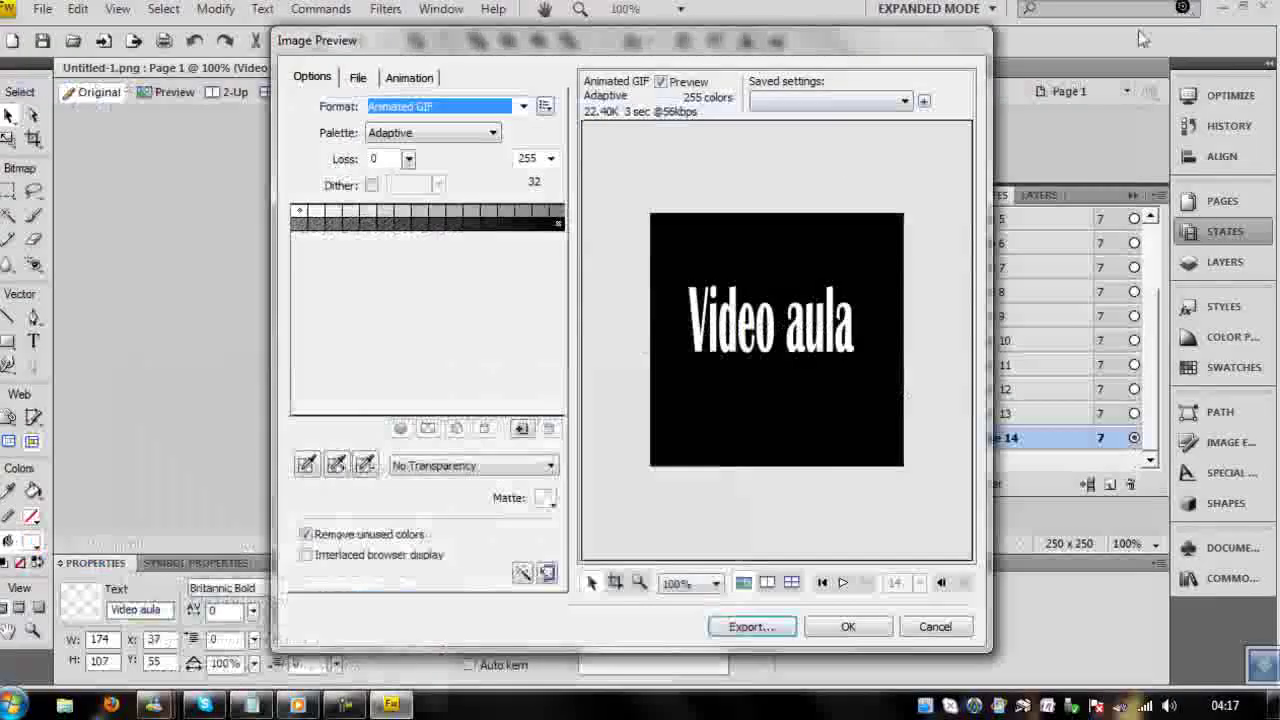
pyautogui.click(418, 80)
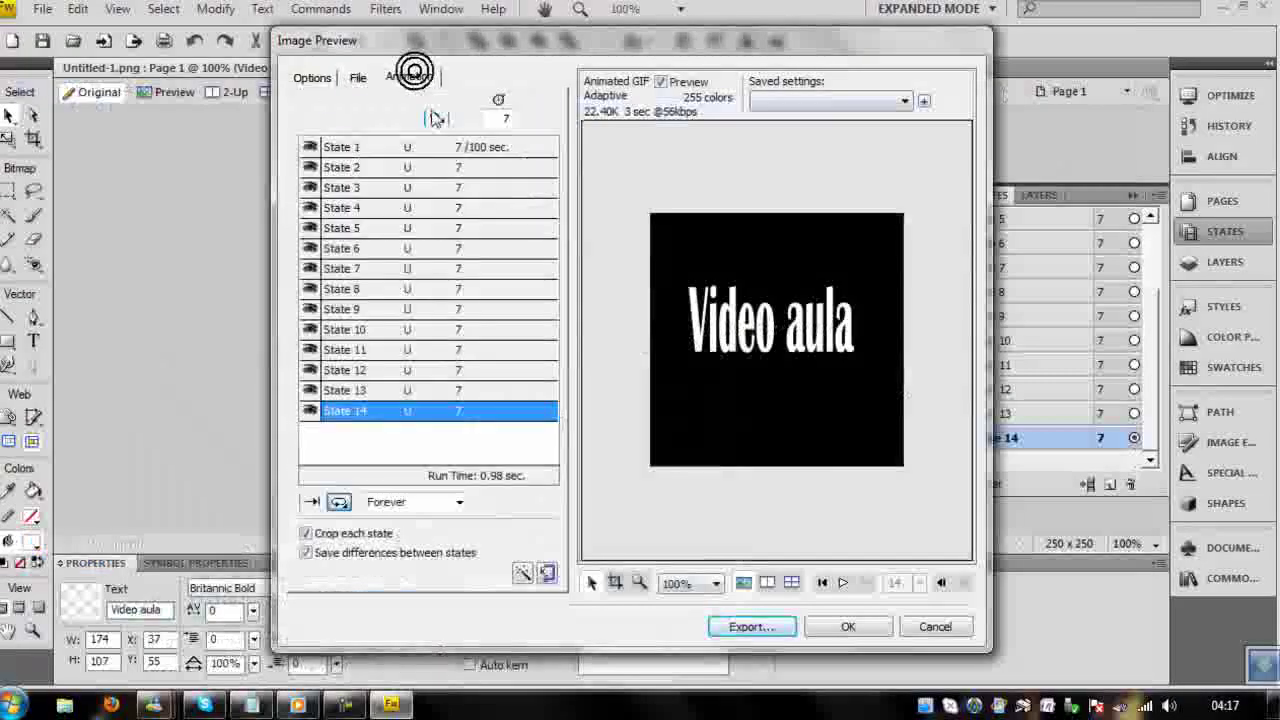
pyautogui.click(842, 586)
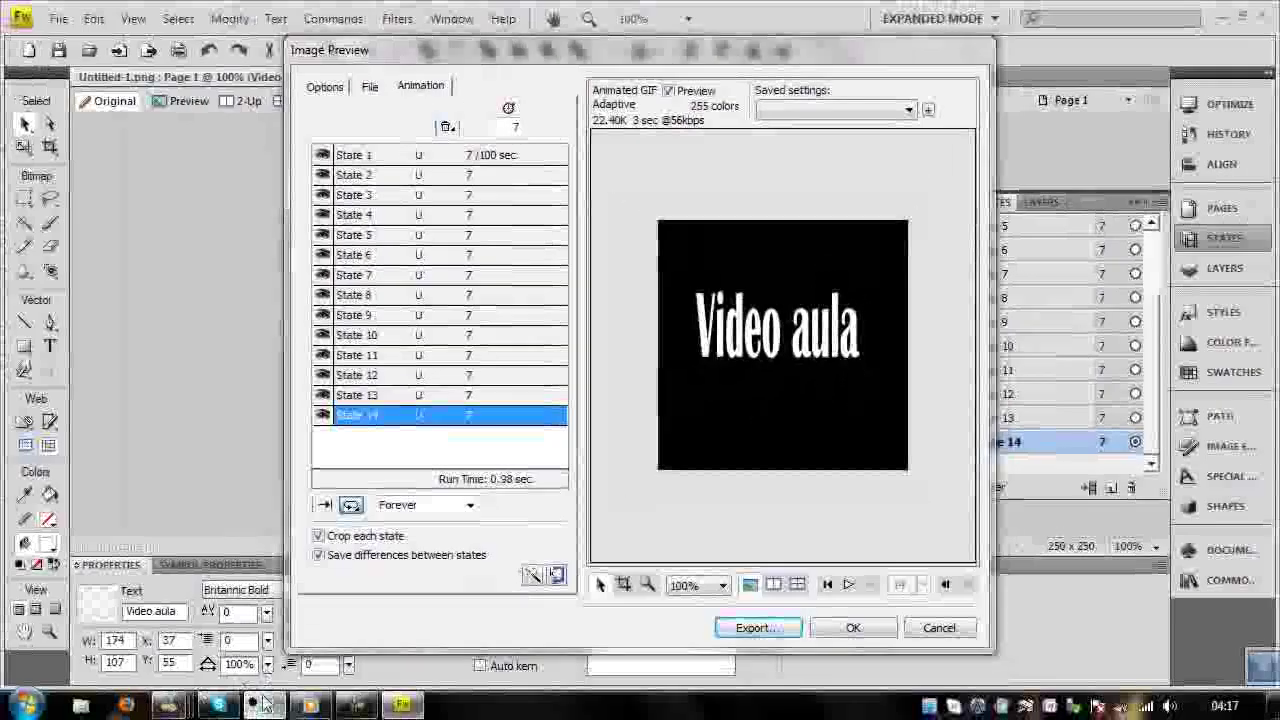
# Highlight the 'Ta ai galera animação criada :)' and Export-to-save lines in the notes
pyautogui.click(263, 706)
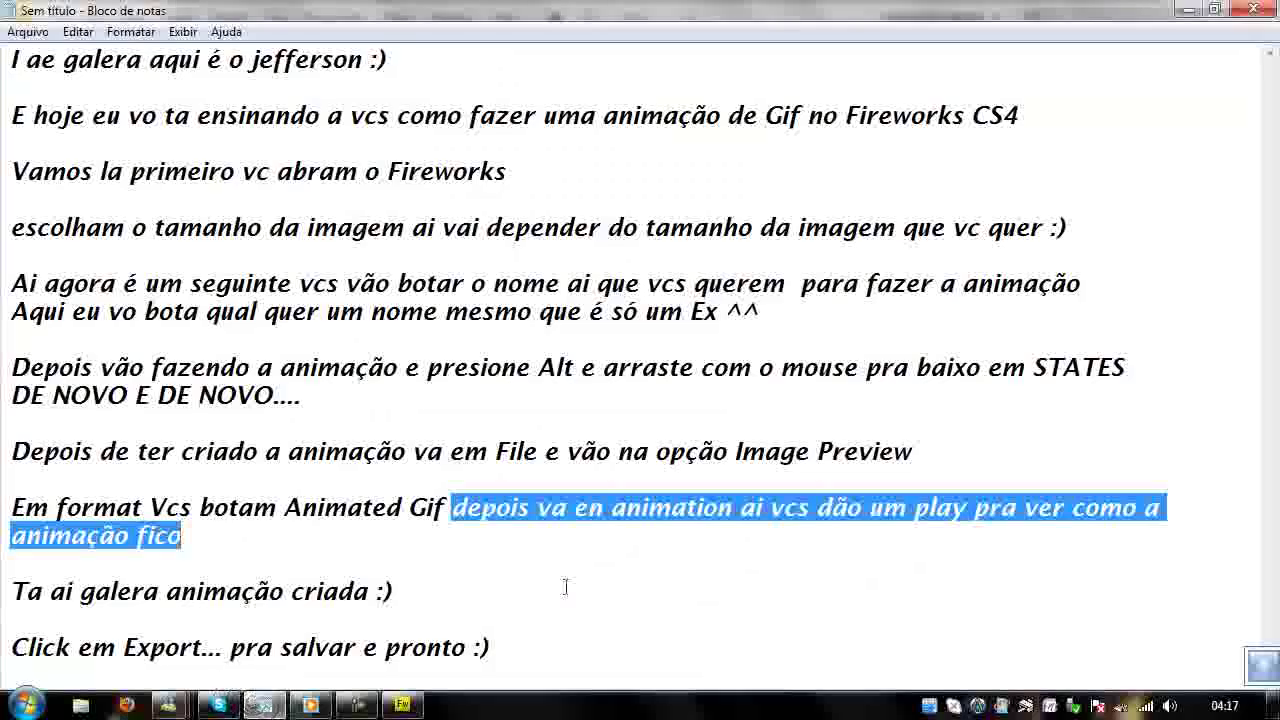
pyautogui.click(12, 591)
pyautogui.hotkey('shift', 'End')
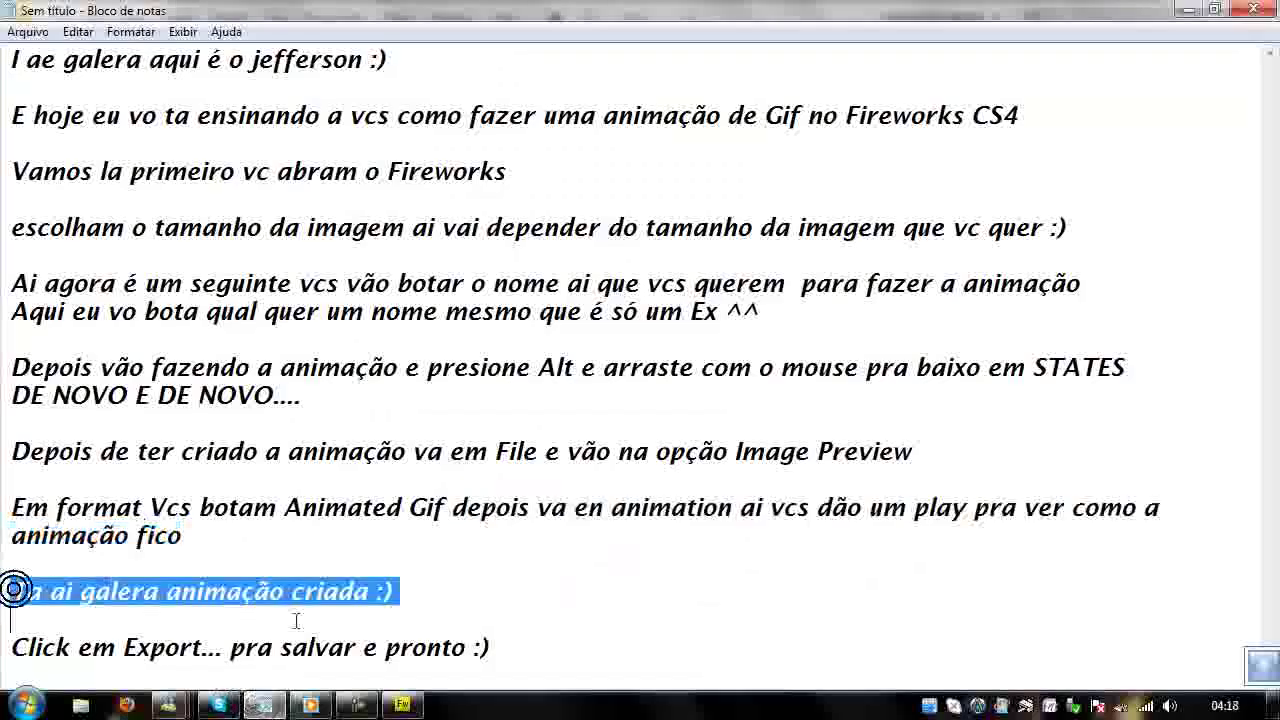
pyautogui.moveTo(12, 647); pyautogui.dragTo(498, 647)
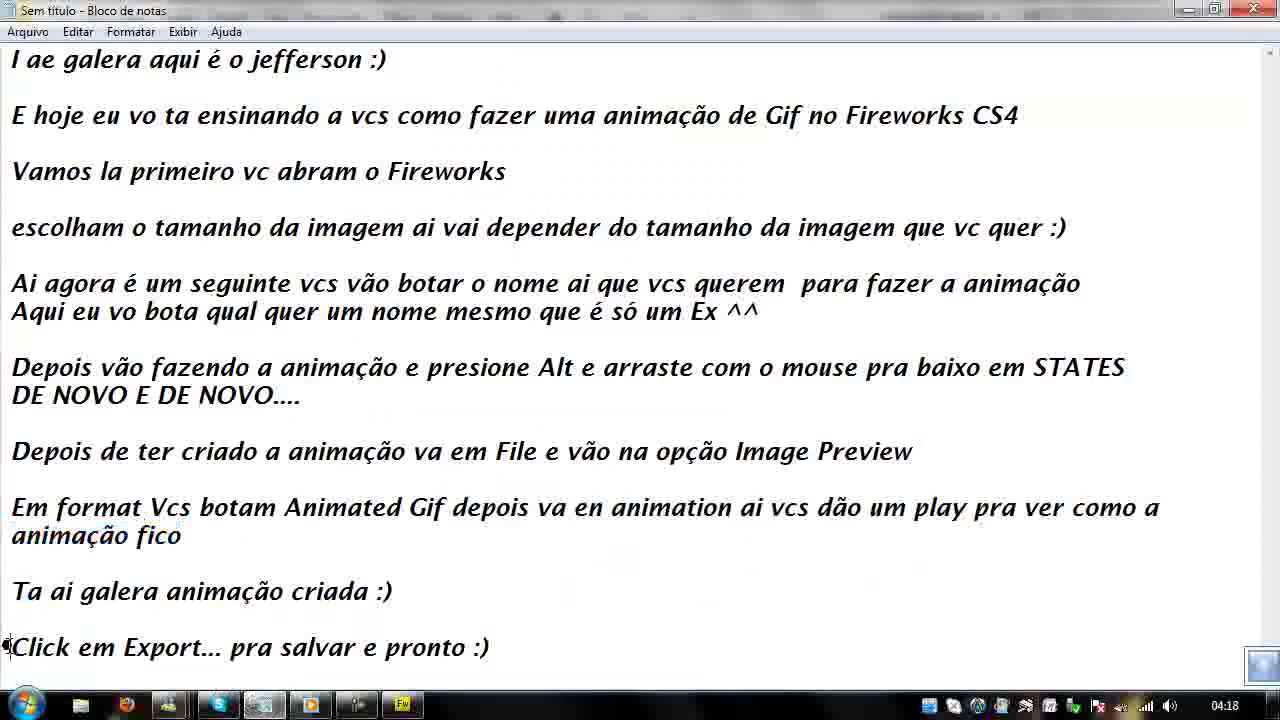
pyautogui.click(507, 646)
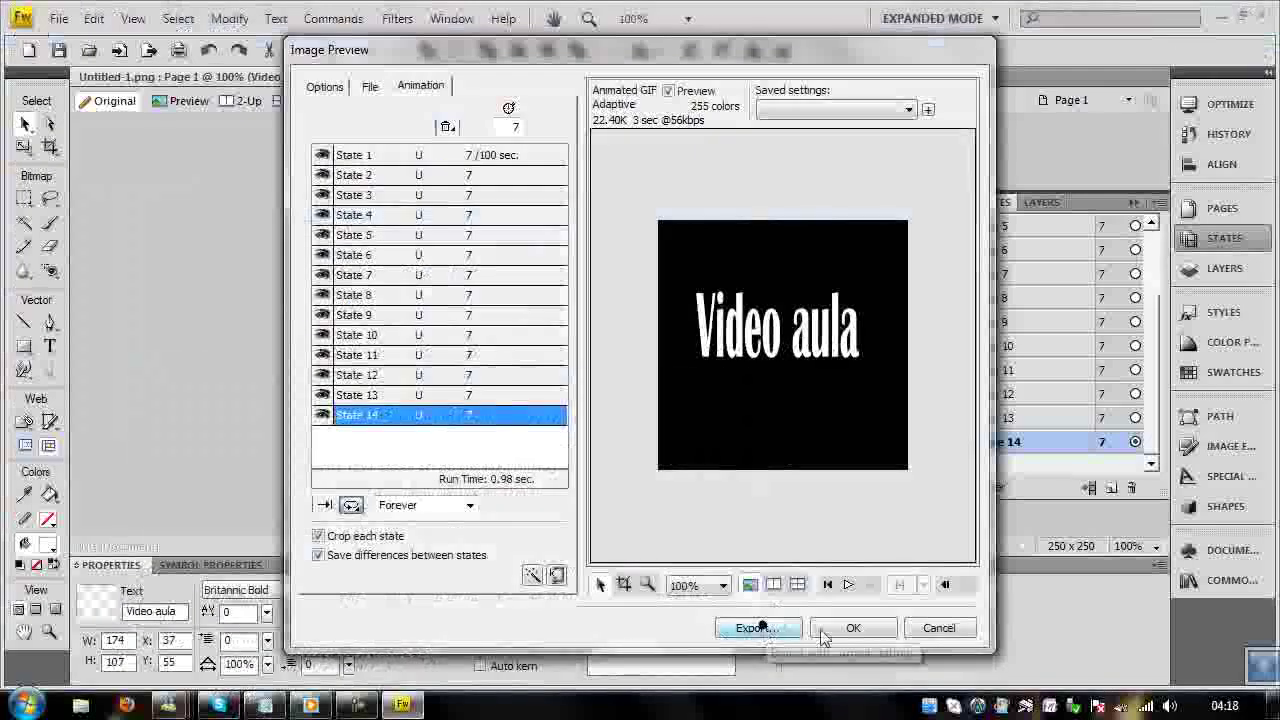
# Export the animated GIF as Untitled-1 to Área de Trabalho, then minimize Fireworks
pyautogui.click(758, 628)
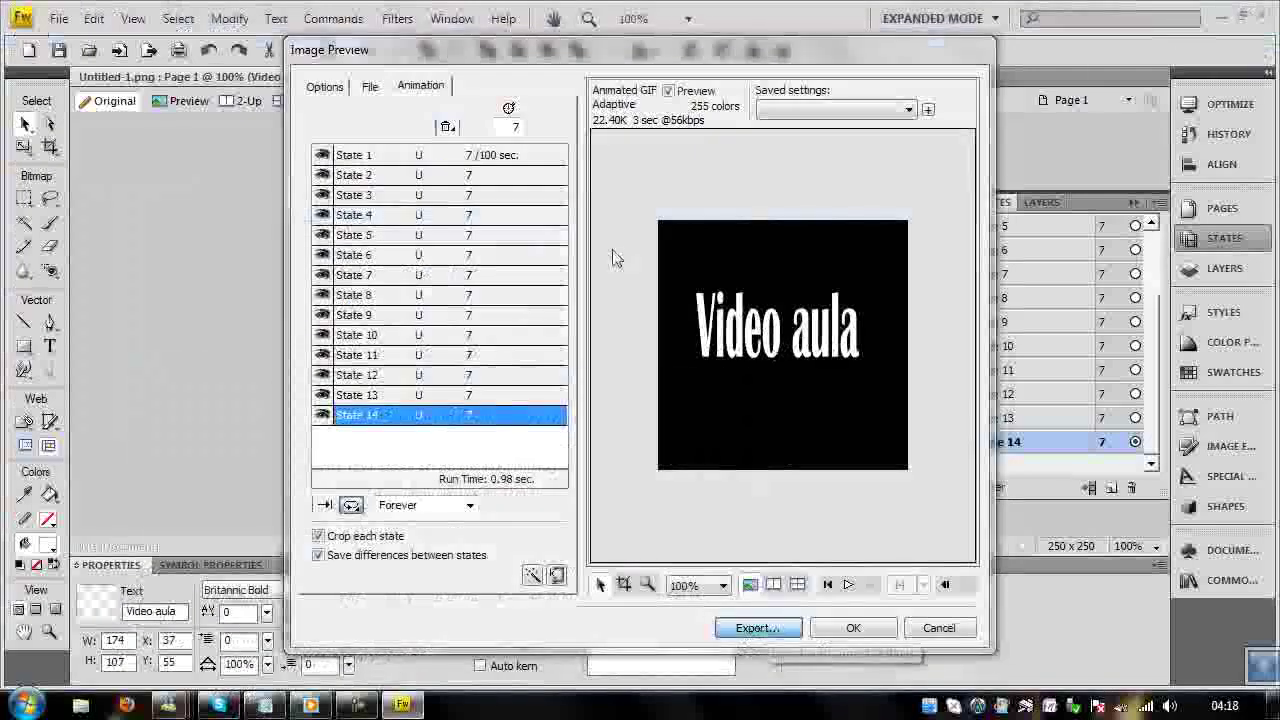
pyautogui.click(357, 225)
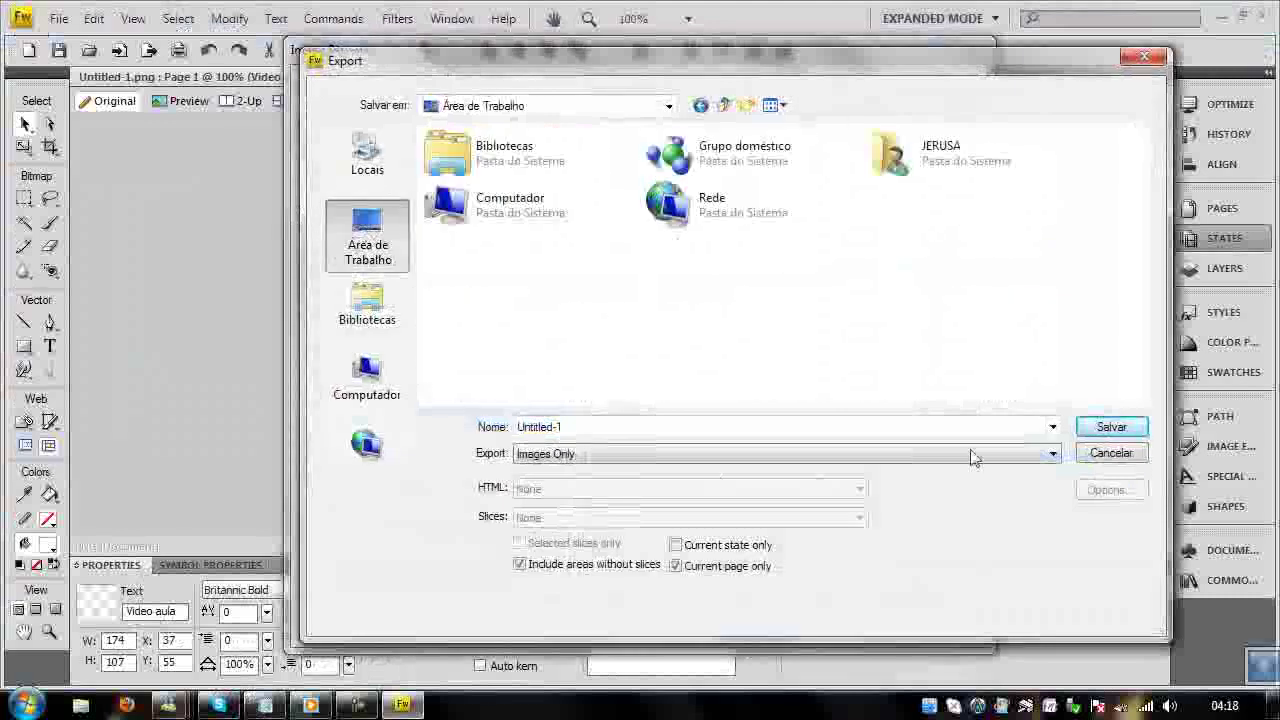
pyautogui.click(1088, 427)
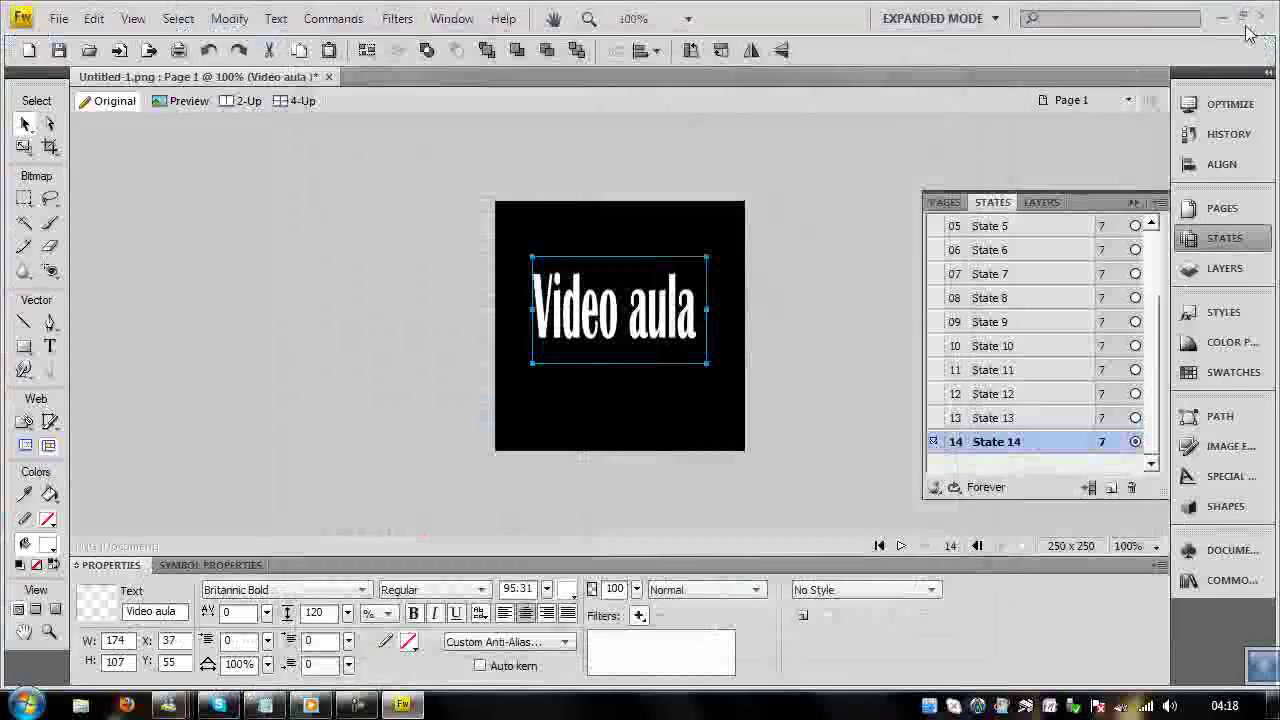
pyautogui.click(1223, 18)
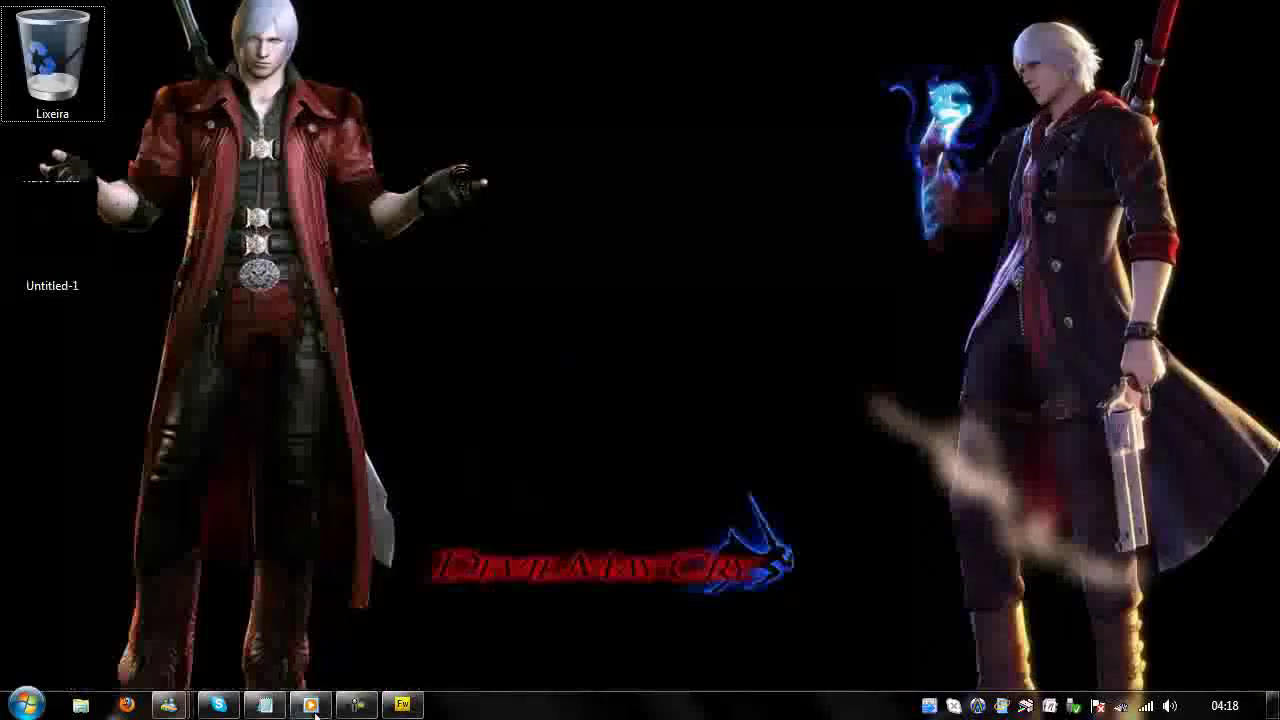
# Replace the notes with a Portuguese farewell inviting viewers to the blog, then close Notepad
pyautogui.click(265, 705)
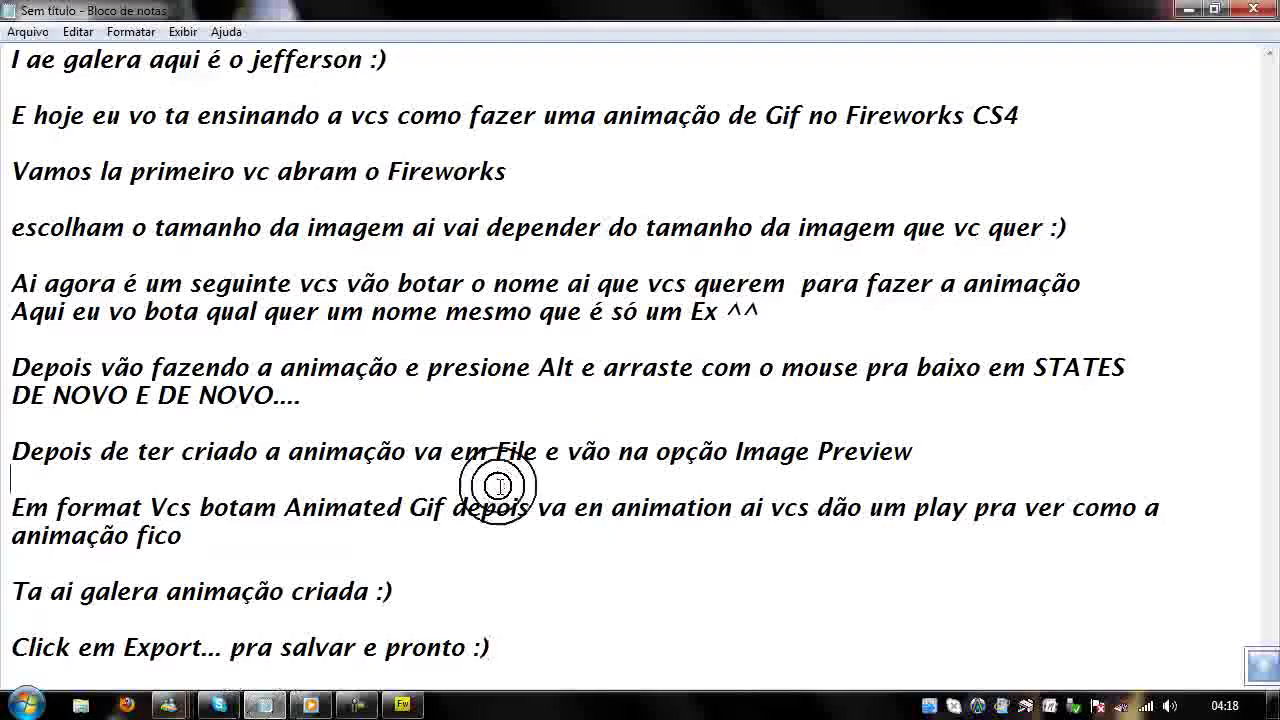
pyautogui.hotkey('ctrl', 'a')
pyautogui.write('Bom')
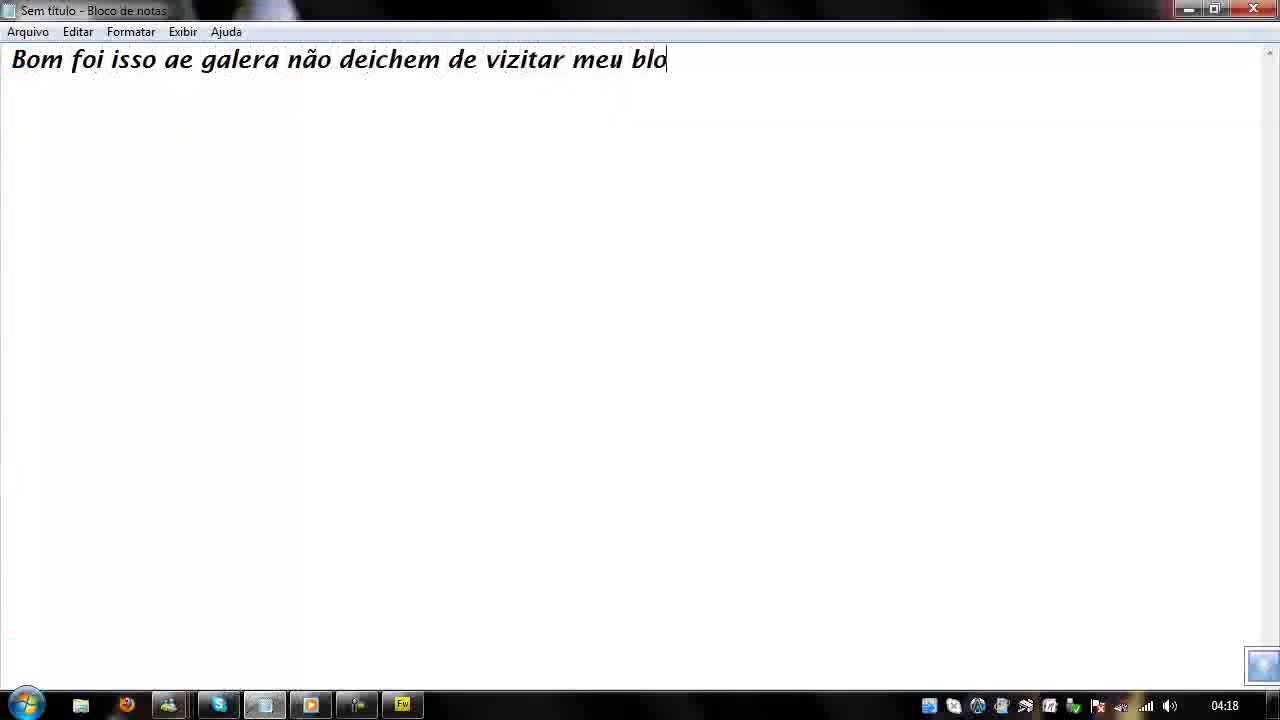
pyautogui.write('crição do video flw ae Fui !!')
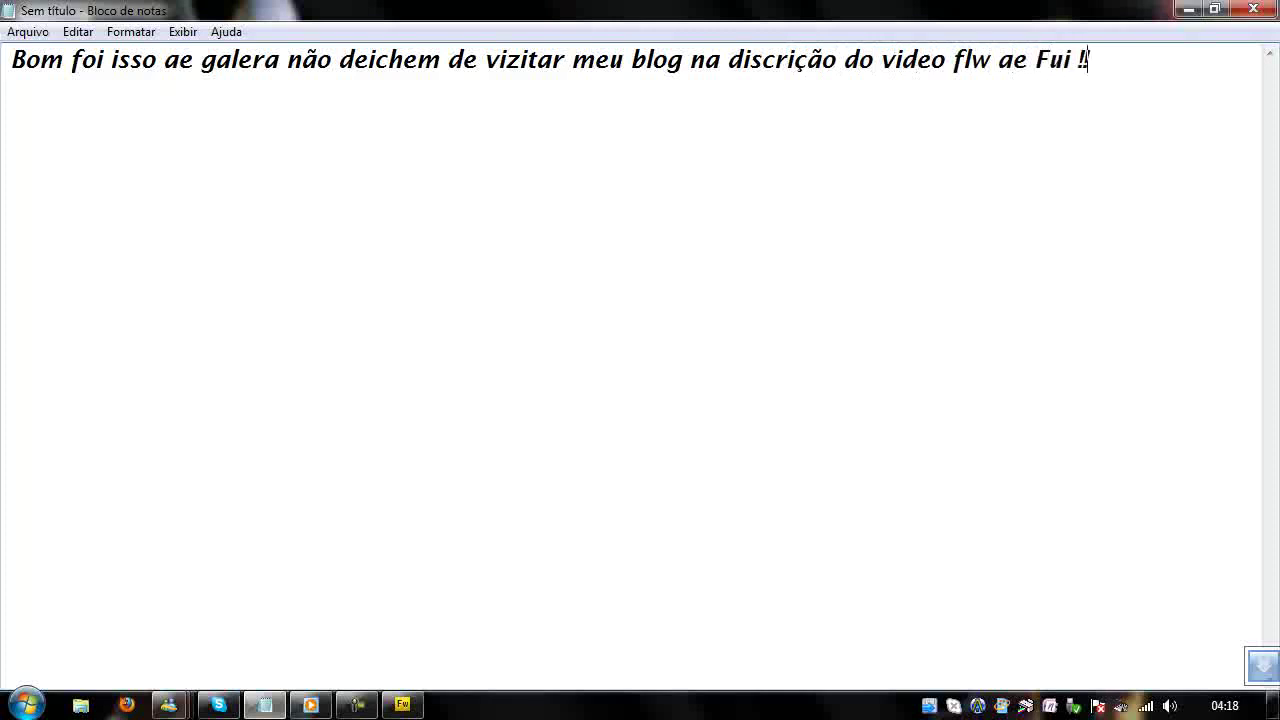
pyautogui.click(1253, 9)
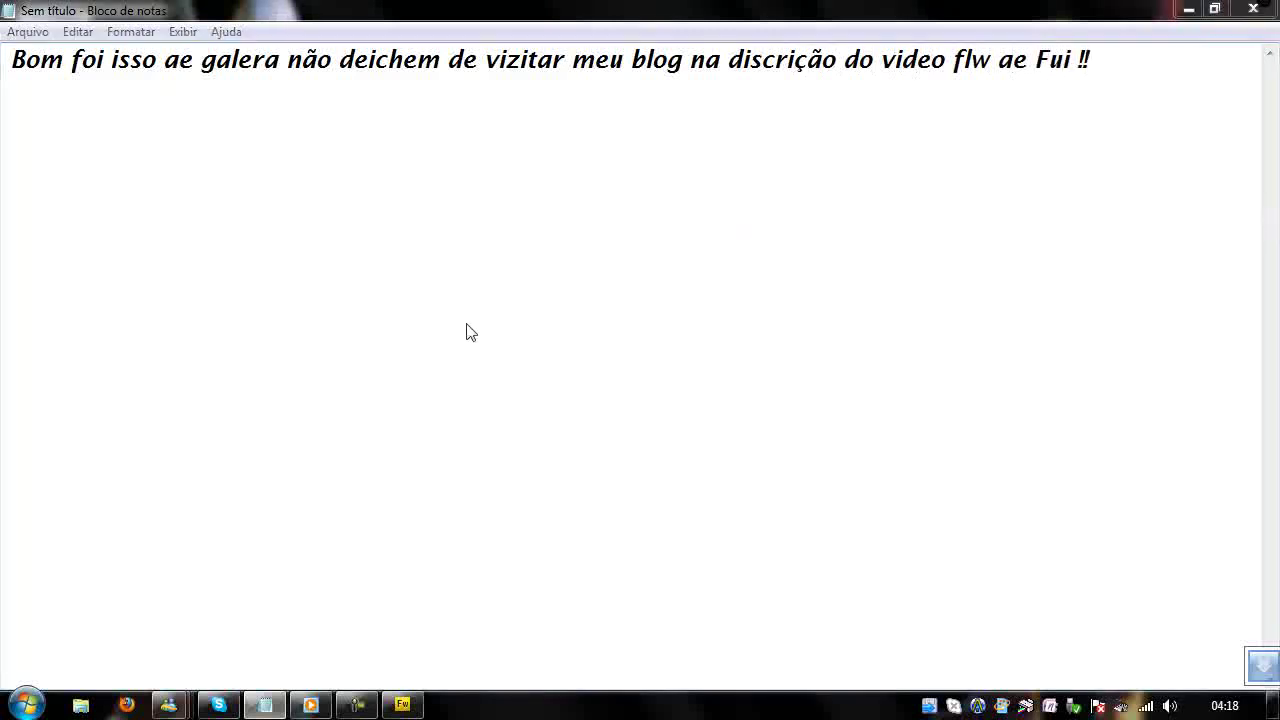